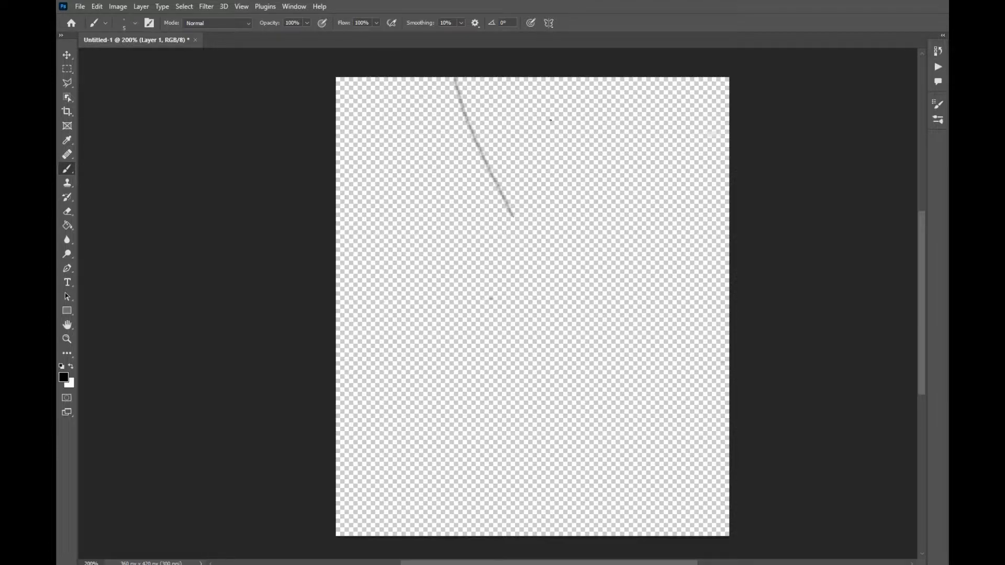
- Sketch the leg's second edge down from the canvas's upper border and a narrow band with a pointed corner around the ankle
left_click_drag(560, 78, 592, 206)
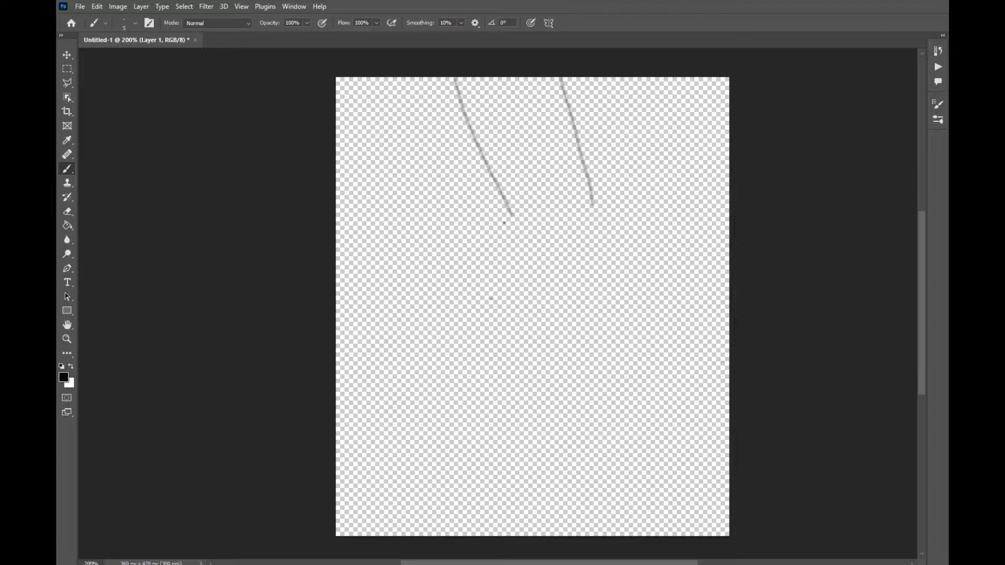
left_click(502, 221)
mouse_move(505, 215)
left_mouse_down()
mouse_move(585, 198)
mouse_move(599, 220)
mouse_move(594, 197)
mouse_move(608, 198)
mouse_move(615, 255)
left_mouse_up()
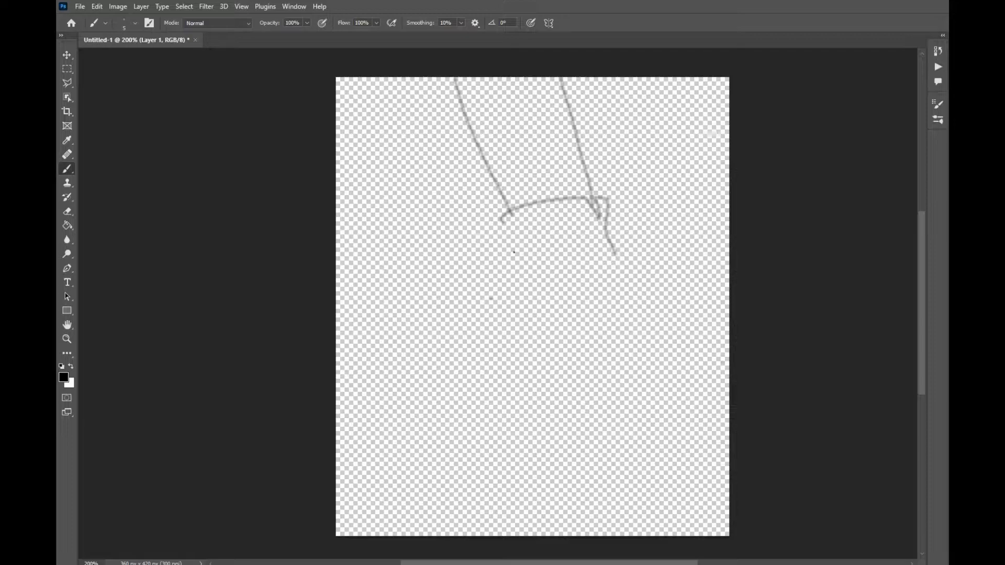
mouse_move(501, 220)
left_mouse_down()
mouse_move(584, 212)
mouse_move(597, 240)
mouse_move(602, 231)
left_mouse_up()
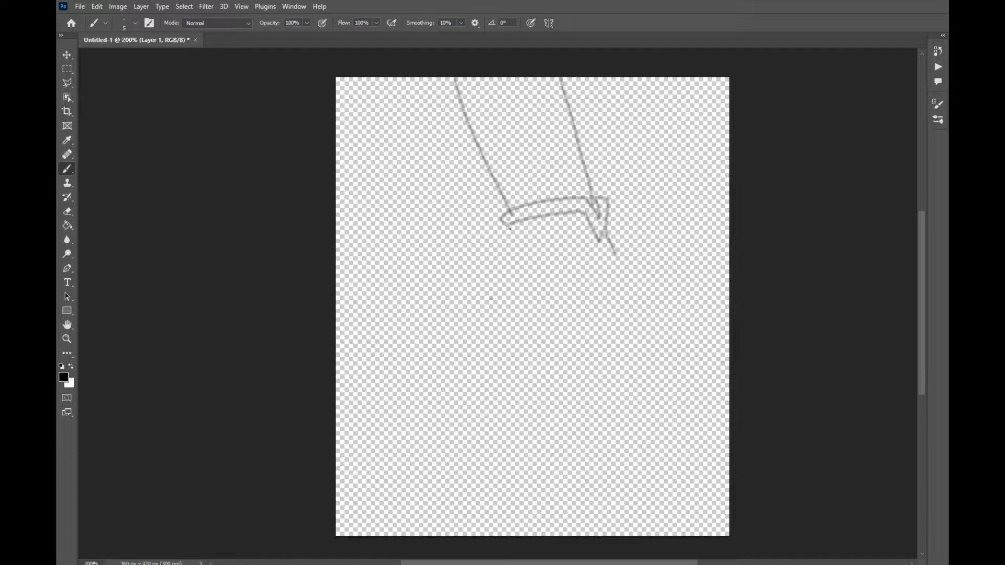
- Outline the foot below the ankle band with a curved side, rounded underside and long slanting instep down to the toes
mouse_move(510, 227)
left_mouse_down()
mouse_move(534, 325)
mouse_move(554, 348)
left_mouse_up()
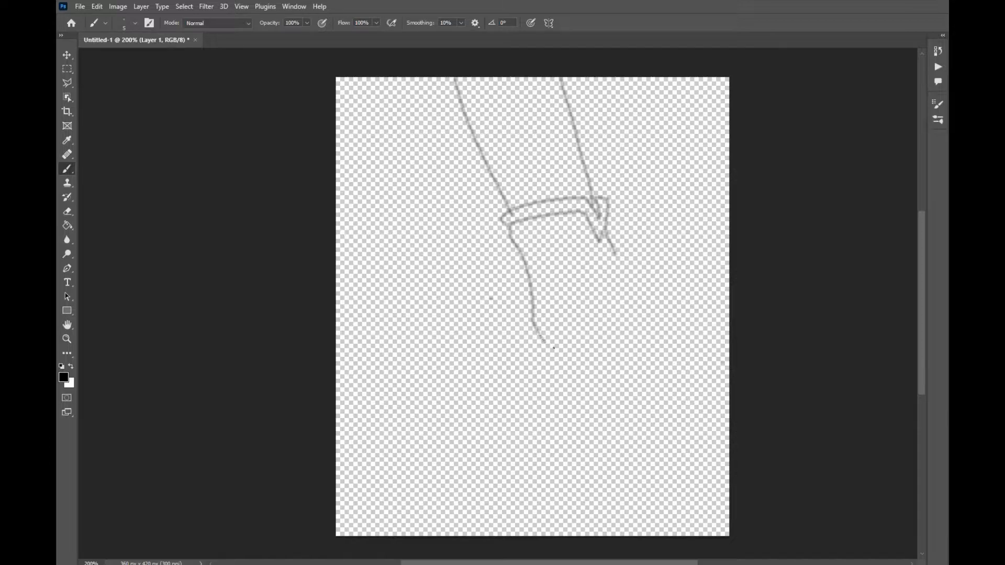
mouse_move(535, 332)
left_mouse_down()
mouse_move(529, 415)
mouse_move(543, 441)
mouse_move(678, 497)
left_mouse_up()
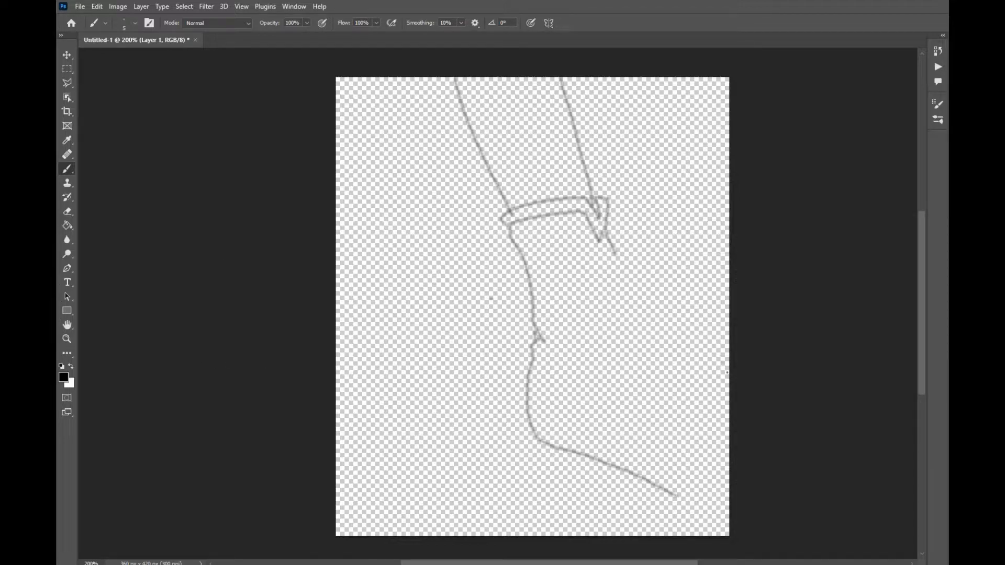
left_click_drag(607, 257, 675, 422)
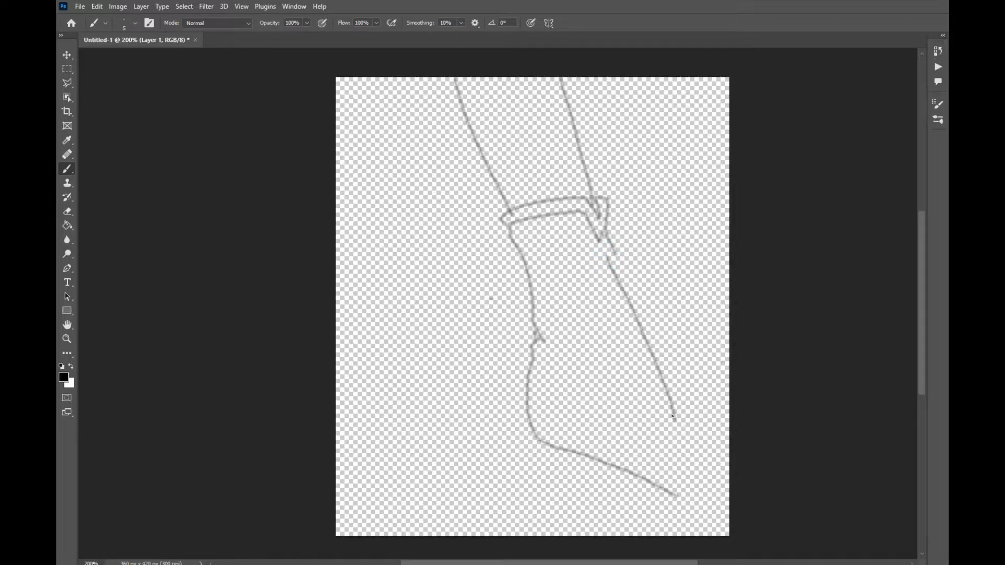
mouse_move(674, 407)
left_mouse_down()
mouse_move(695, 456)
mouse_move(692, 484)
mouse_move(696, 463)
mouse_move(709, 479)
mouse_move(705, 496)
left_mouse_up()
- Redraw the upper instep edge so it runs from the ankle band's corner into the existing slanting line
scroll(645, 457, "up", 4)
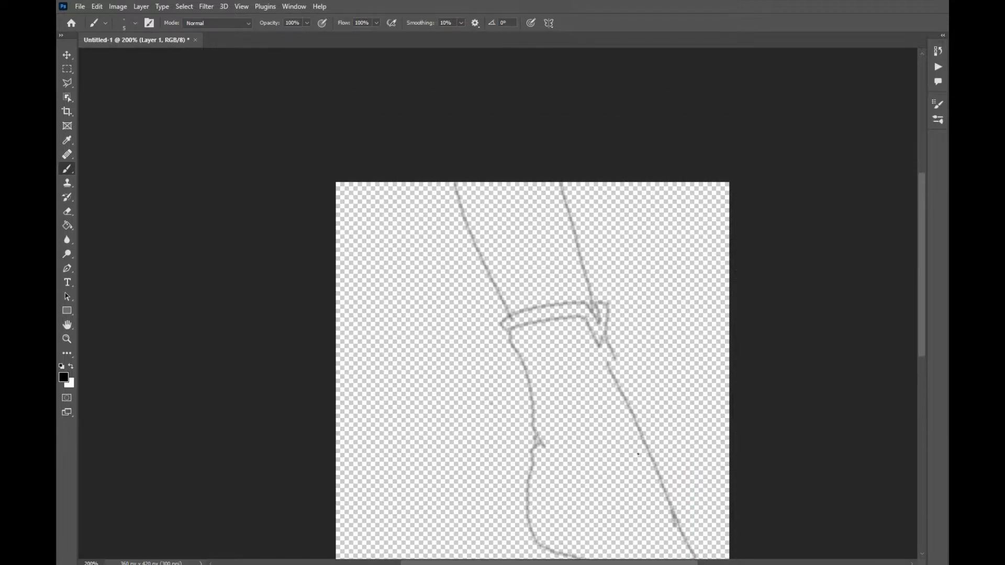
scroll(648, 388, "down", 1)
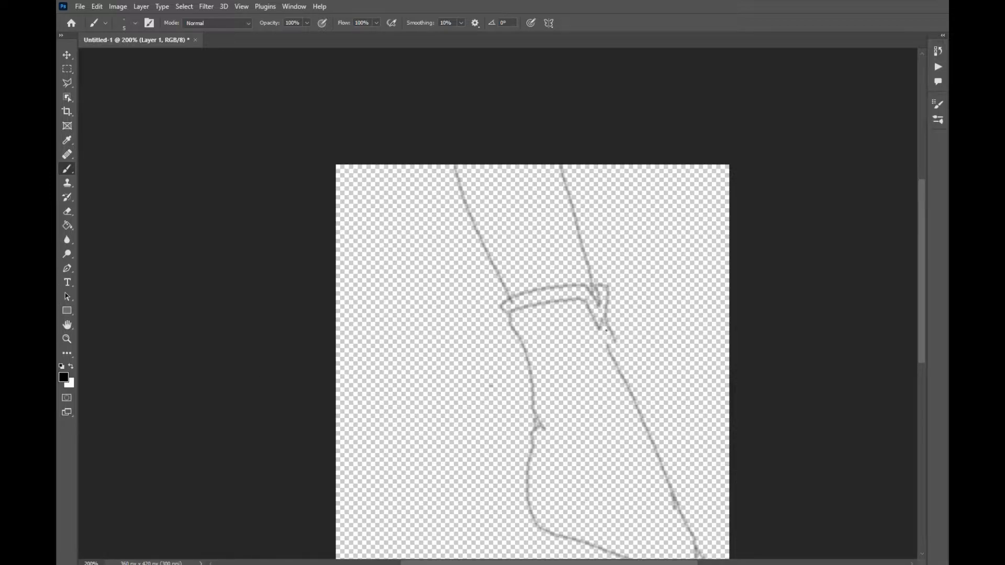
mouse_move(607, 302)
left_mouse_down()
mouse_move(606, 327)
mouse_move(649, 423)
left_mouse_up()
scroll(539, 386, "down", 3)
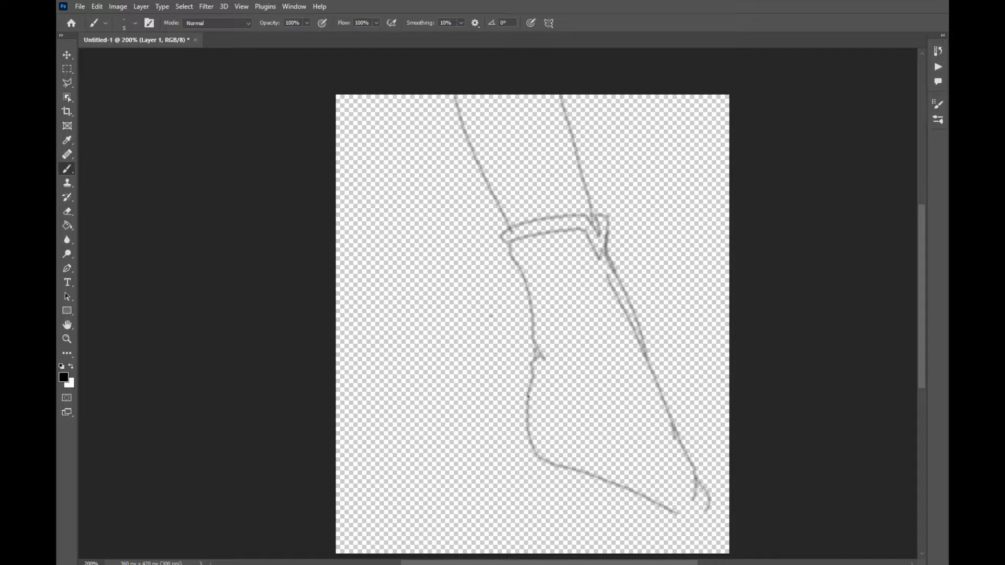
- Erase the foot's rounded underside and redraw it as a smoother curve reaching the toe tip
key("e")
left_click_drag(507, 440, 648, 510)
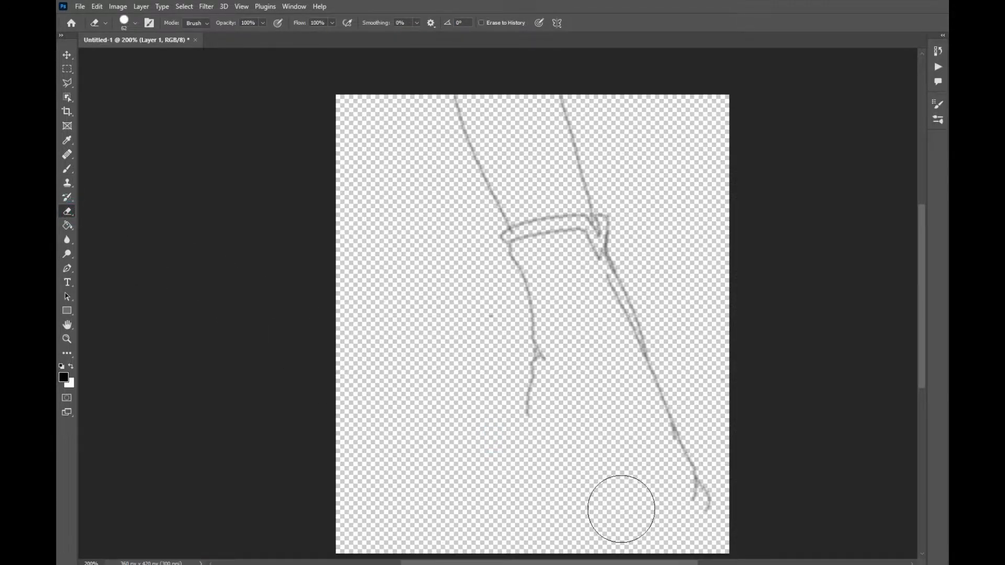
left_click(68, 168)
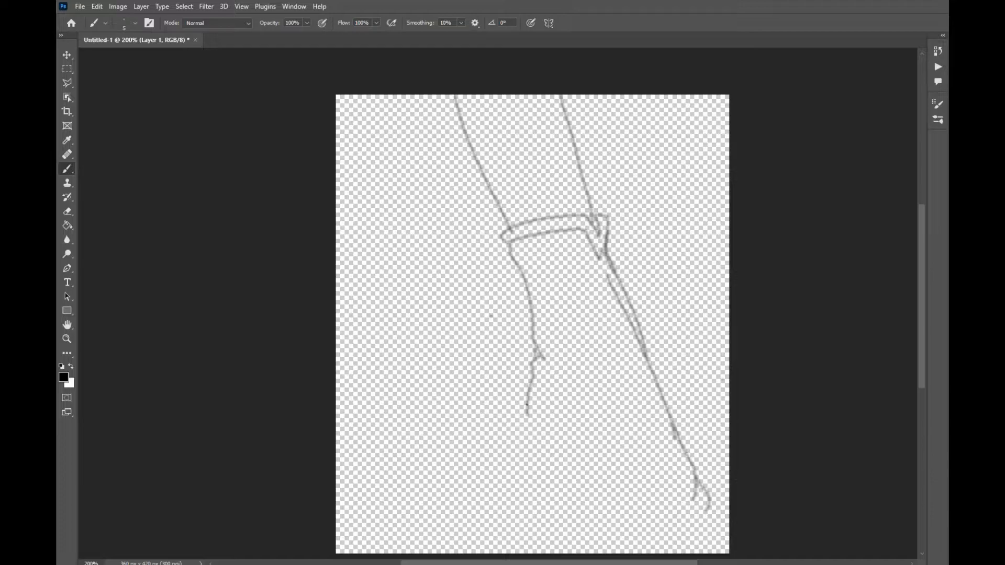
mouse_move(528, 402)
left_mouse_down()
mouse_move(529, 431)
mouse_move(552, 453)
mouse_move(693, 510)
left_mouse_up()
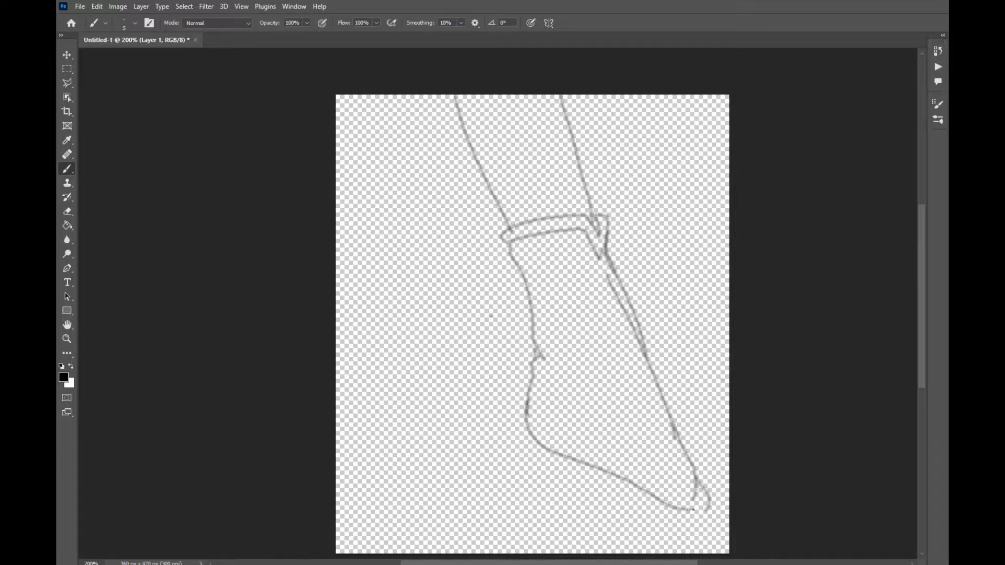
- Add a short toe crease near the foot's tip and darken the lower half of the instep line
left_click_drag(683, 496, 664, 502)
scroll(661, 448, "up", 2)
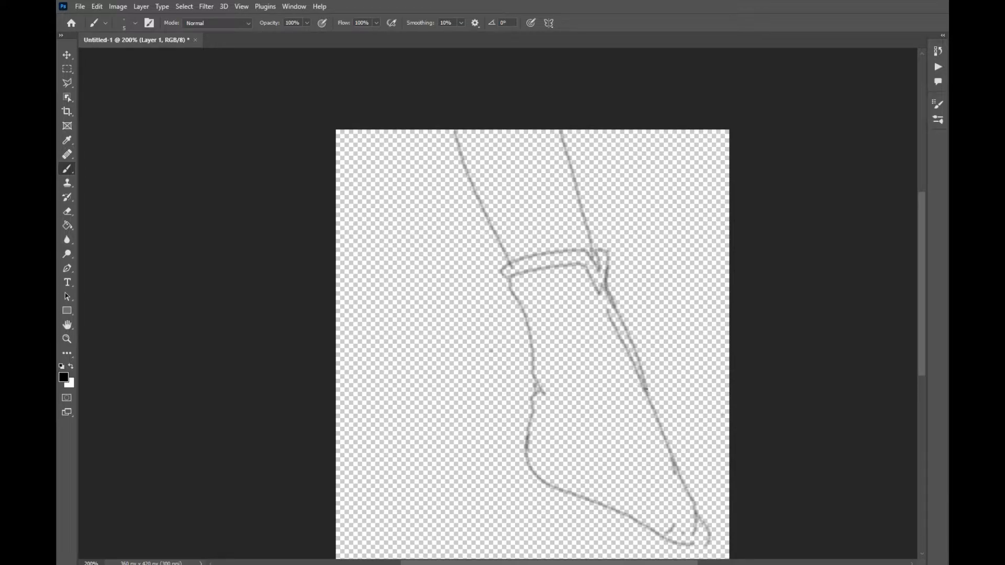
left_click_drag(643, 381, 676, 471)
- Sketch the second foot's back edge and protruding heel beside the first leg, continuing down along the sole
scroll(463, 333, "up", 2)
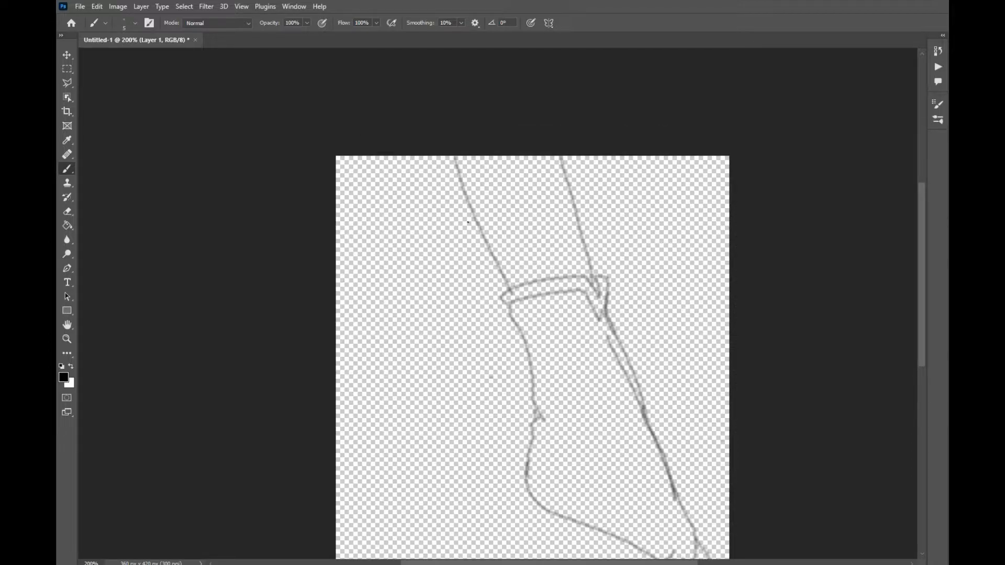
mouse_move(468, 222)
left_mouse_down()
mouse_move(459, 311)
mouse_move(421, 351)
mouse_move(486, 447)
left_mouse_up()
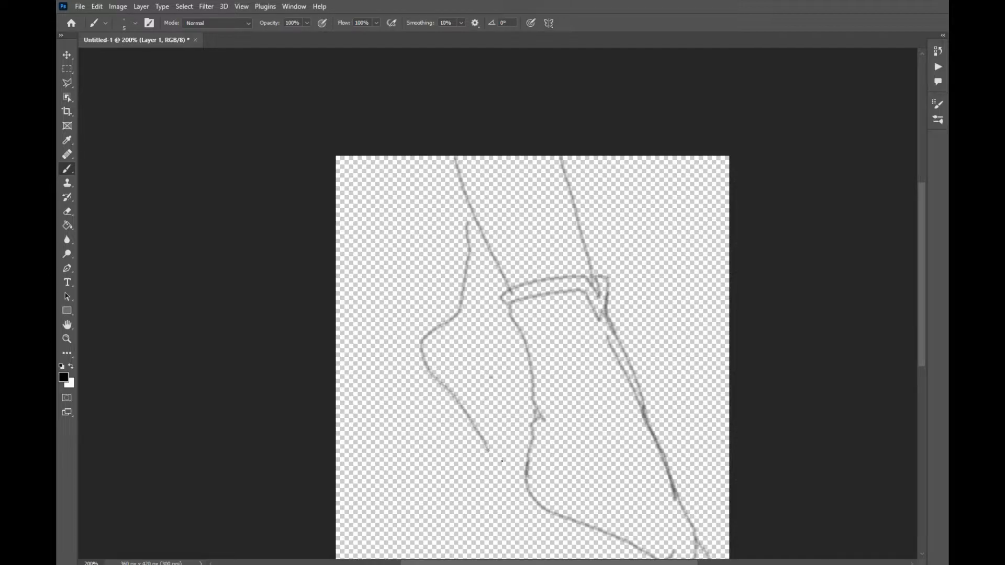
scroll(501, 461, "down", 4)
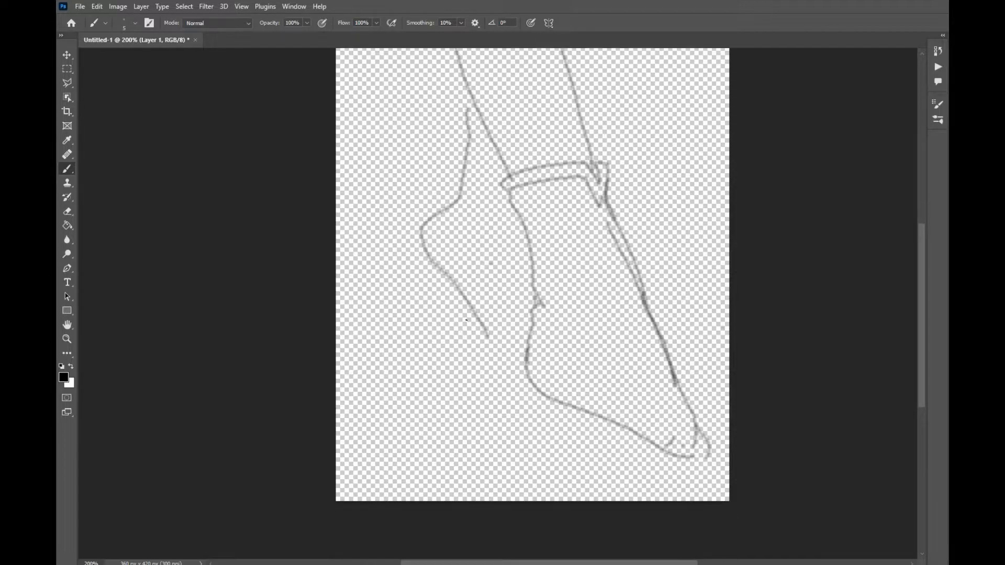
mouse_move(469, 314)
left_mouse_down()
mouse_move(477, 372)
mouse_move(504, 419)
left_mouse_up()
left_click(97, 7)
left_click(102, 18)
- Draw the second foot's ball and small rounded toes under the first foot, and touch up the upper end of its back edge
left_click(476, 319)
mouse_move(477, 356)
left_mouse_down()
mouse_move(492, 400)
mouse_move(531, 438)
mouse_move(547, 446)
mouse_move(555, 424)
left_mouse_up()
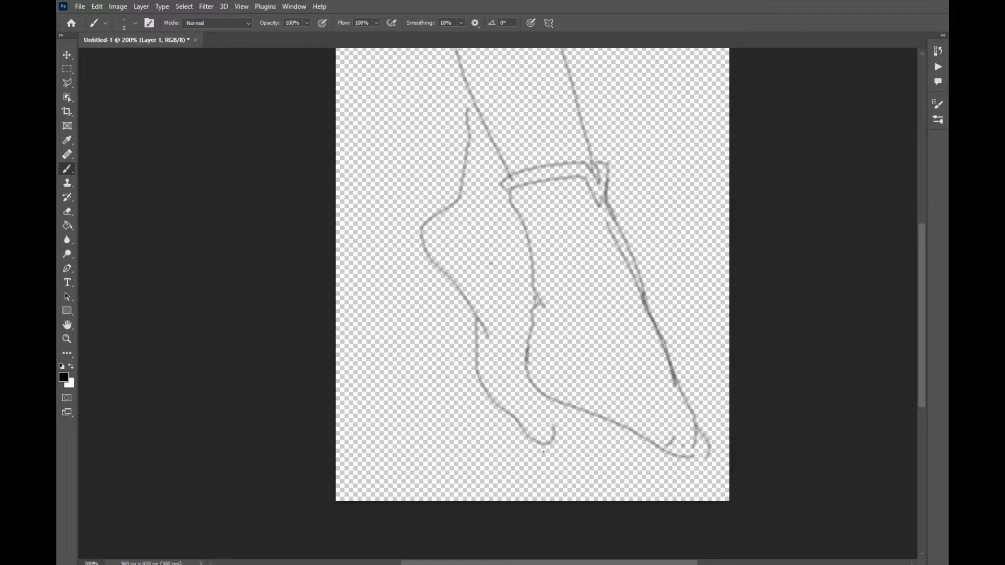
mouse_move(543, 446)
left_mouse_down()
mouse_move(563, 451)
mouse_move(578, 434)
left_mouse_up()
left_click_drag(583, 444, 591, 419)
scroll(535, 402, "up", 3)
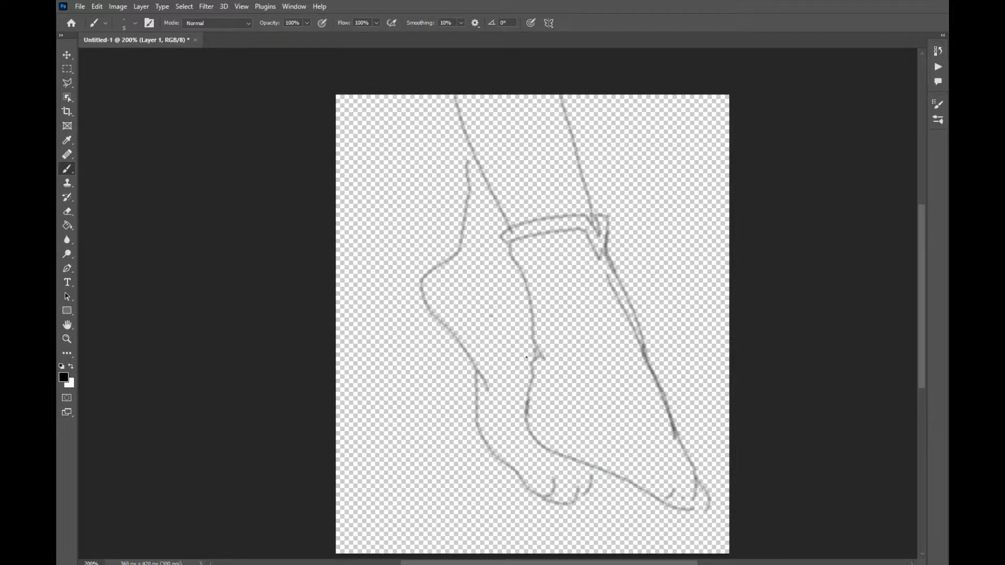
left_click(463, 161)
scroll(525, 244, "down", 2)
scroll(525, 240, "down", 1)
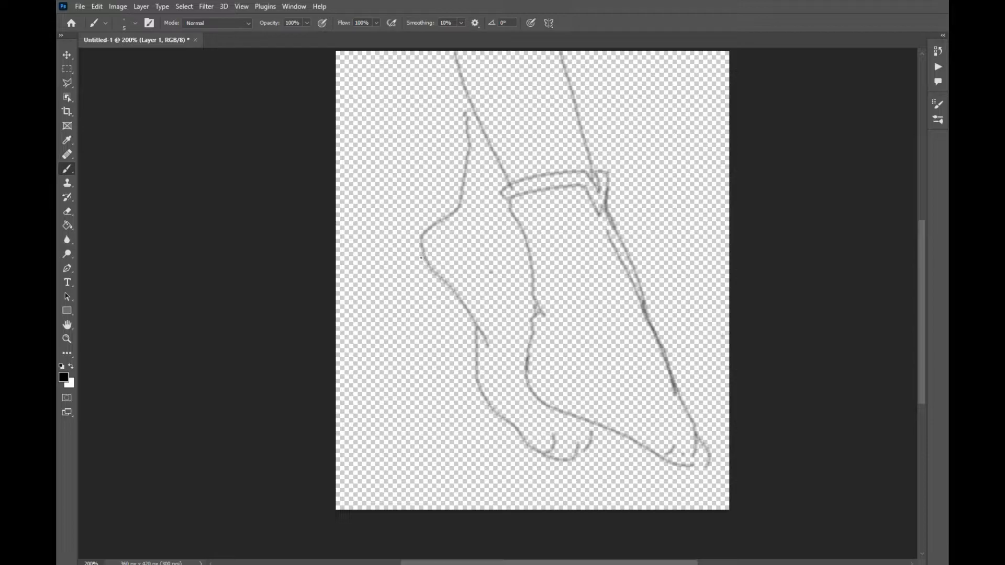
mouse_move(422, 255)
left_mouse_down()
mouse_move(386, 279)
mouse_move(409, 335)
left_mouse_up()
left_click(95, 7)
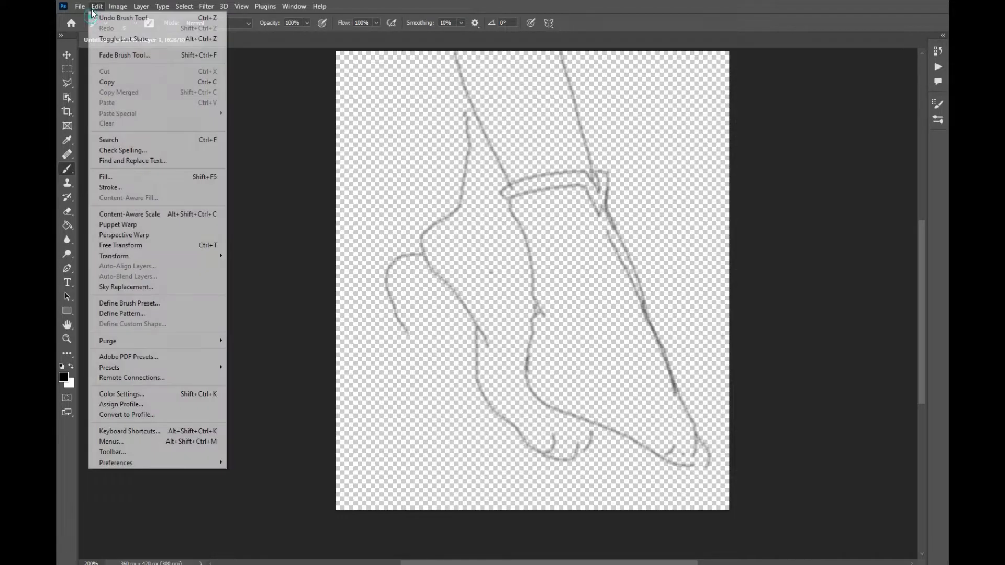
left_click(123, 18)
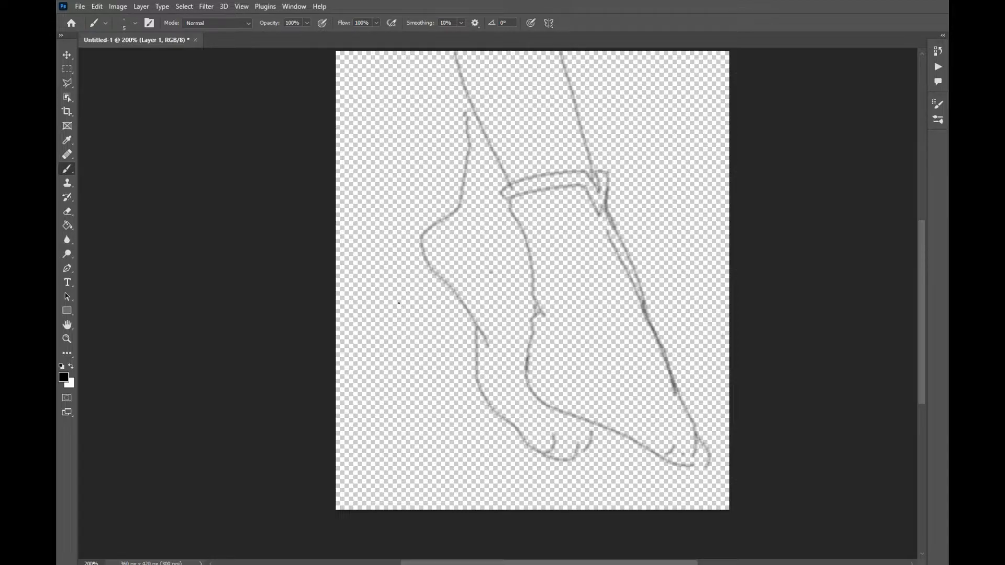
- Sketch a curve outward from the second foot's heel and use Liquify to pull its lower end down alongside the sole
mouse_move(422, 259)
left_mouse_down()
mouse_move(388, 268)
mouse_move(380, 319)
mouse_move(396, 366)
mouse_move(428, 380)
left_mouse_up()
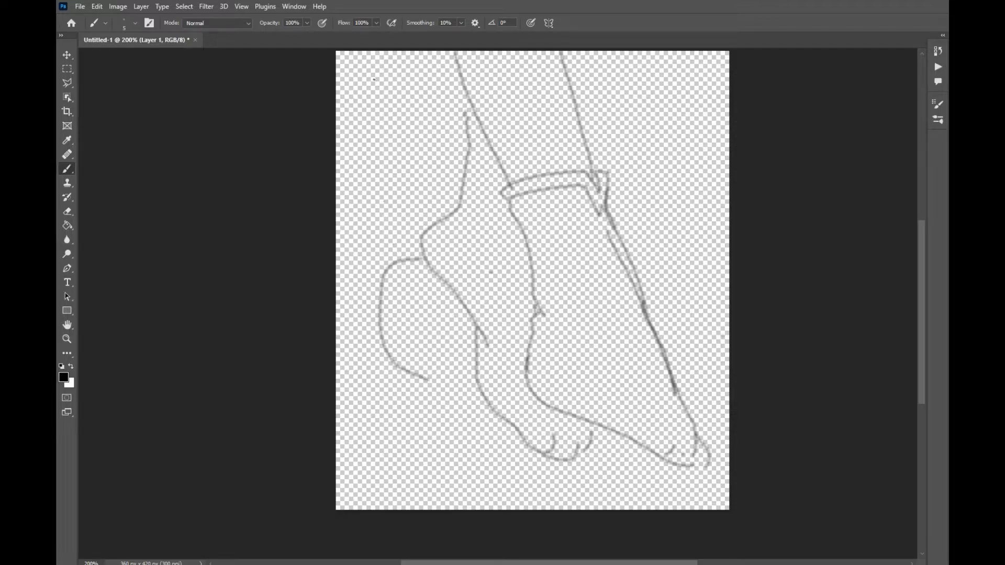
left_click(208, 6)
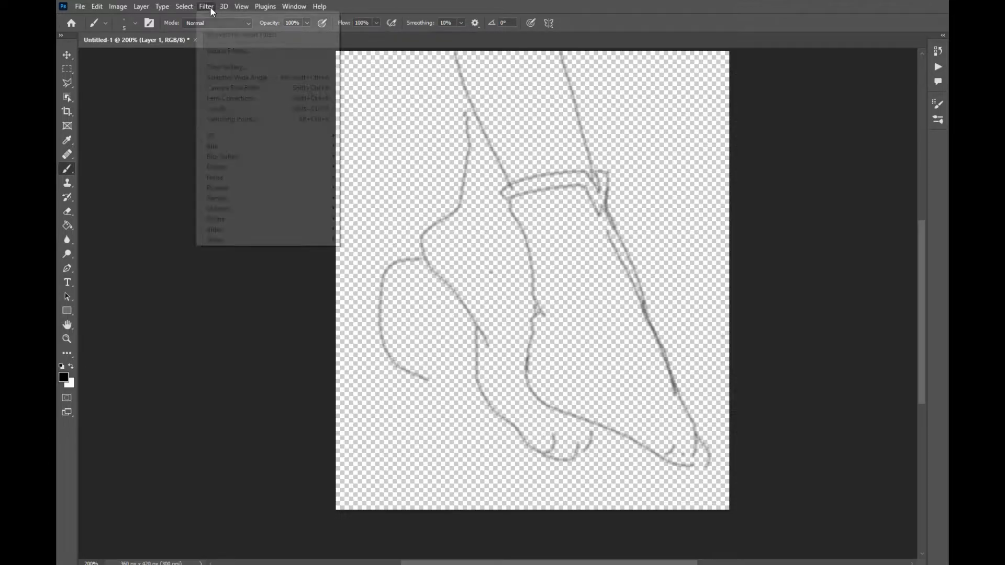
left_click(226, 109)
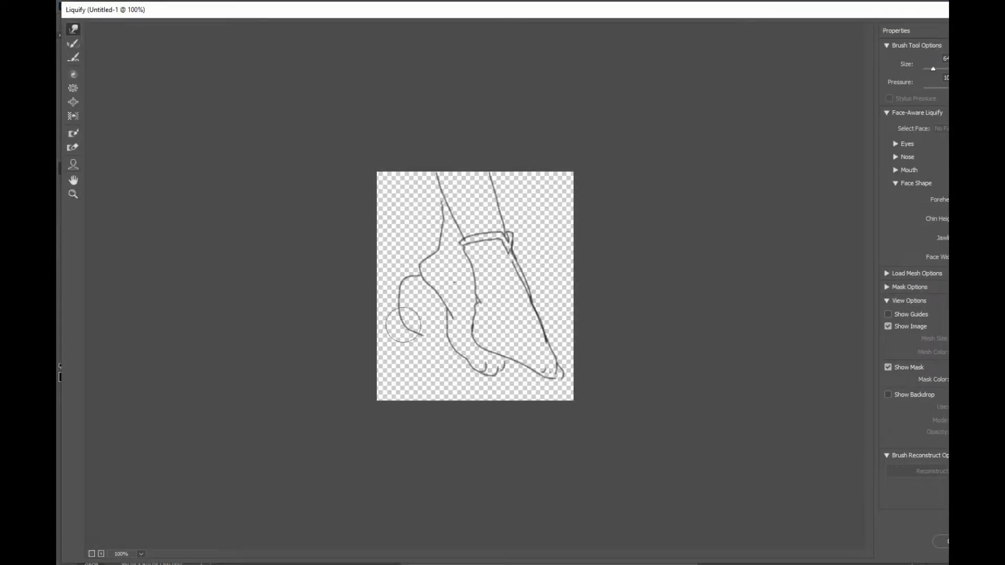
mouse_move(410, 301)
left_mouse_down()
mouse_move(449, 387)
mouse_move(436, 366)
mouse_move(441, 382)
mouse_move(396, 346)
mouse_move(414, 353)
mouse_move(440, 392)
left_mouse_up()
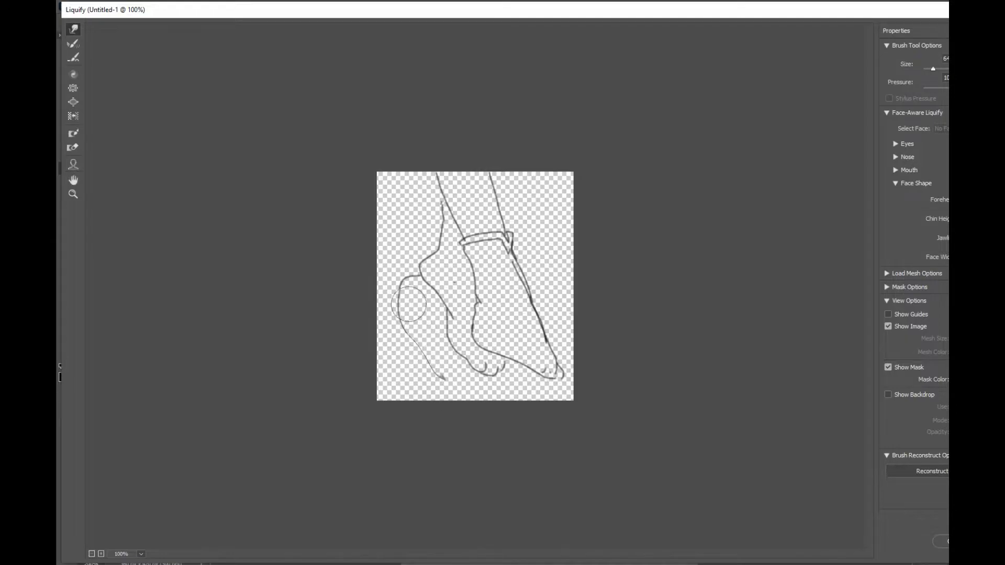
mouse_move(401, 285)
left_mouse_down()
mouse_move(394, 274)
mouse_move(399, 283)
mouse_move(417, 260)
mouse_move(424, 264)
left_mouse_up()
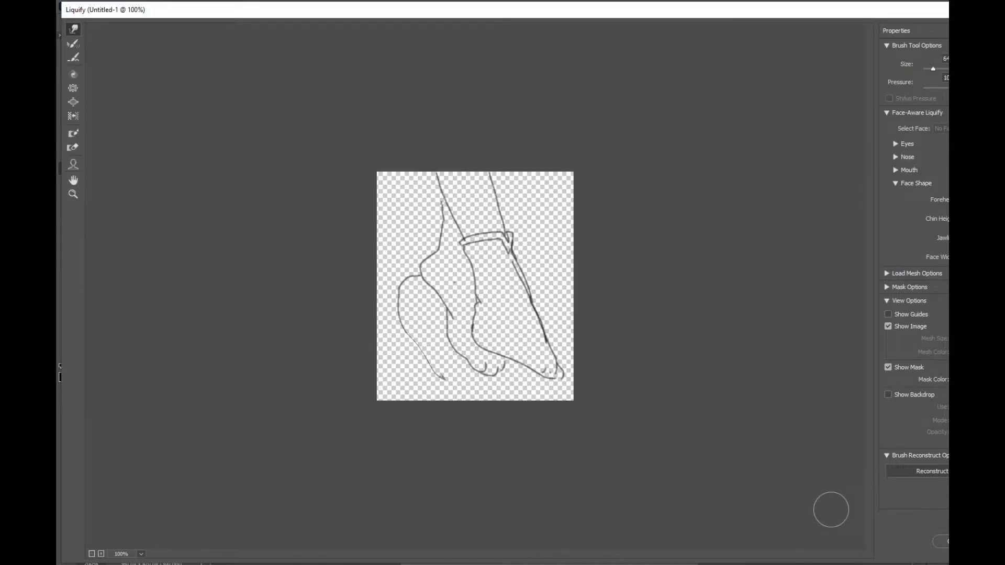
key("Return")
- Extend the heel curve beneath the toes and up to the first foot, and add an angular outline along its outer side
scroll(624, 412, "down", 3)
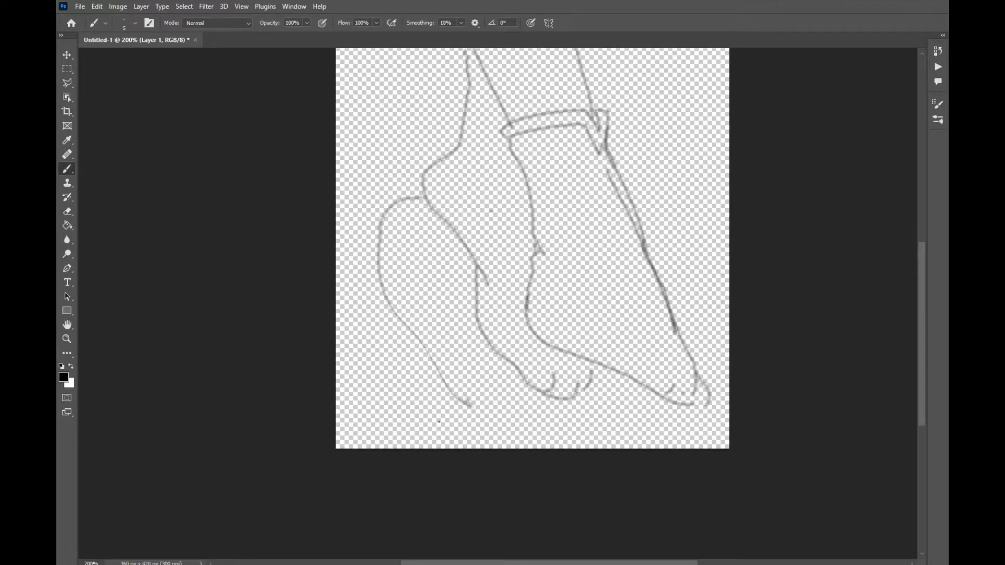
mouse_move(466, 404)
left_mouse_down()
mouse_move(539, 448)
mouse_move(557, 447)
mouse_move(609, 434)
mouse_move(591, 366)
left_mouse_up()
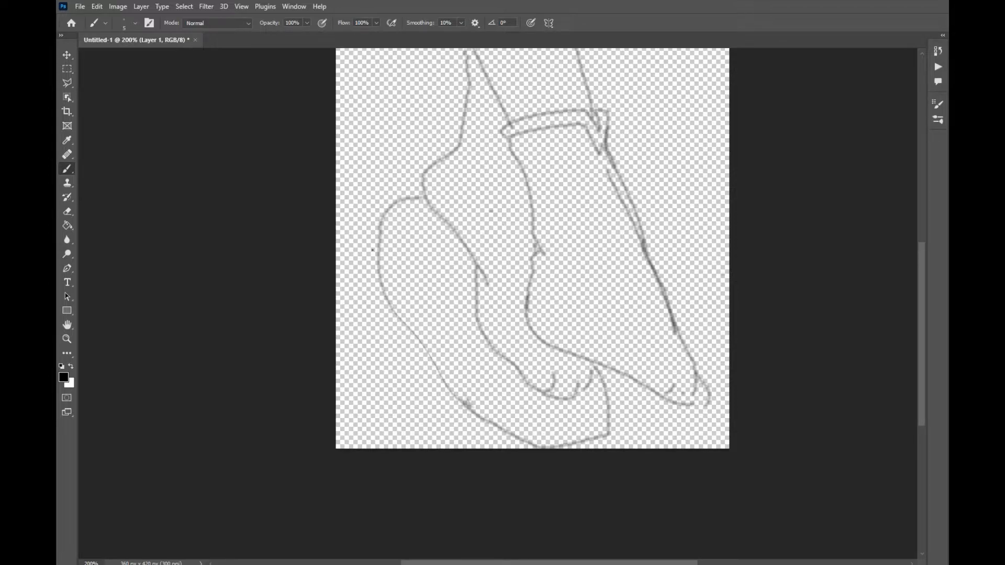
mouse_move(377, 232)
left_mouse_down()
mouse_move(351, 323)
mouse_move(397, 376)
mouse_move(417, 360)
left_mouse_up()
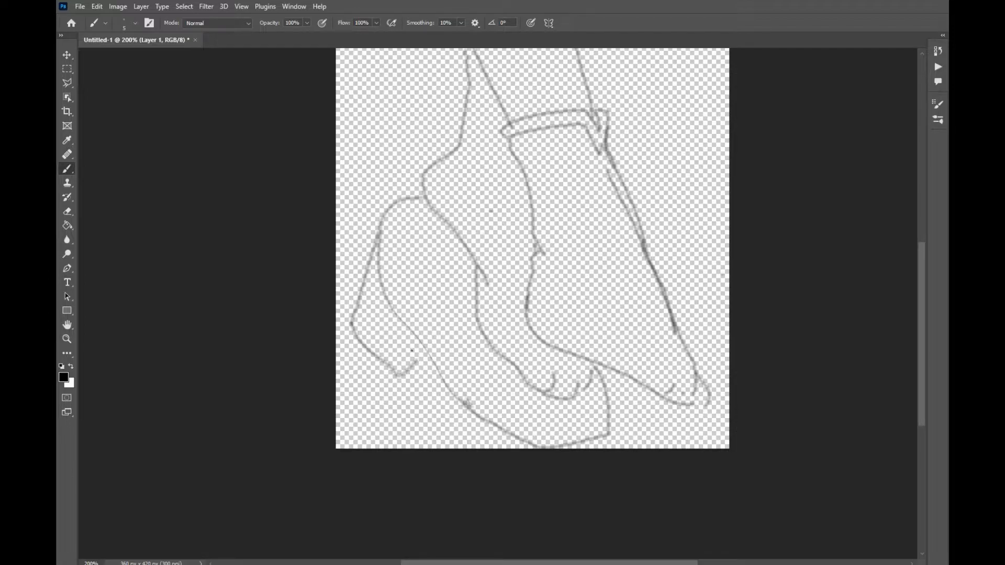
left_click_drag(418, 362, 428, 430)
- Use Liquify to bend the lower end of the angular outline toward the canvas's bottom edge
left_click(207, 8)
left_click(215, 106)
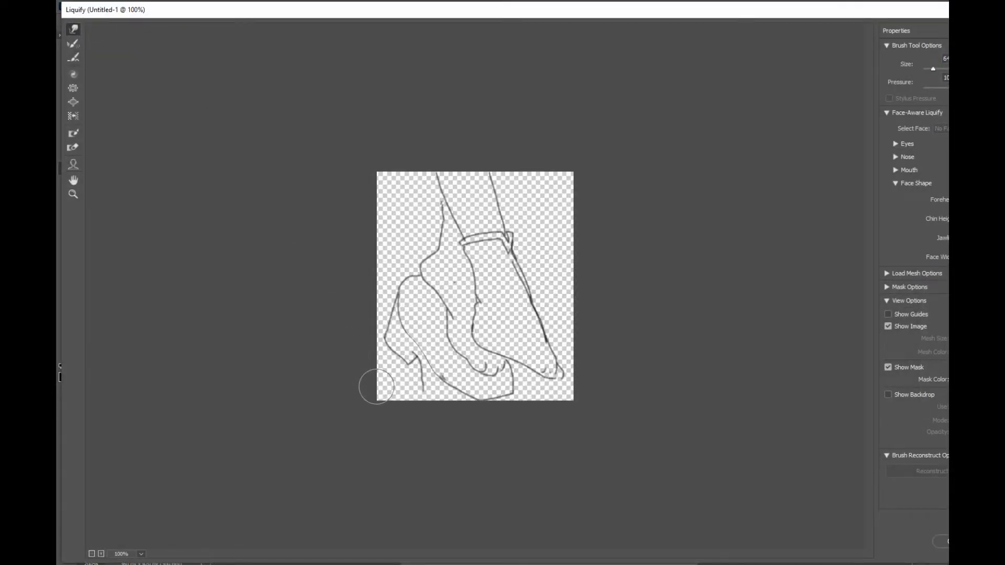
mouse_move(410, 365)
left_mouse_down()
mouse_move(435, 406)
mouse_move(460, 410)
left_mouse_up()
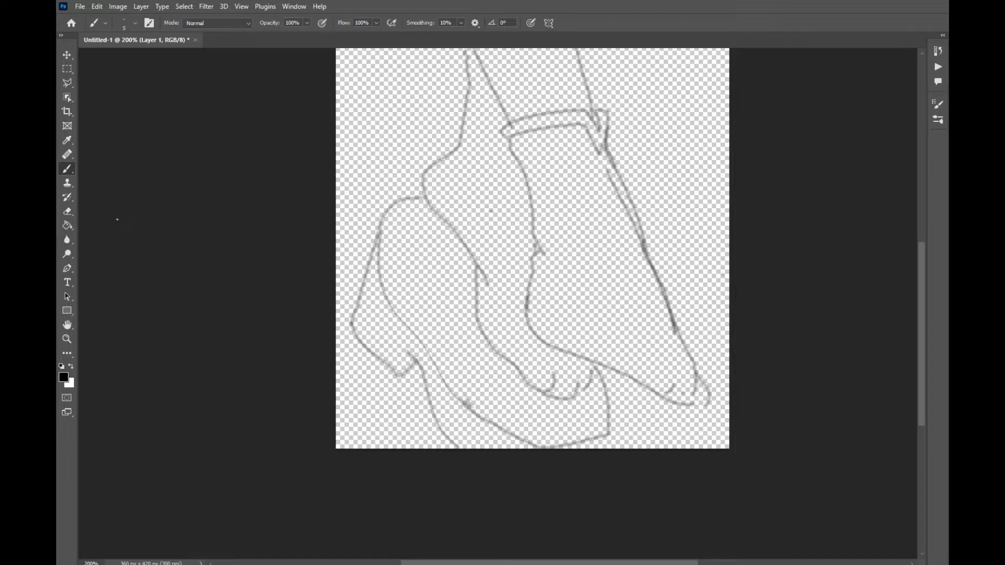
- Erase the extra outlines around and beneath the second foot, and return to the Brush tool
left_click(71, 212)
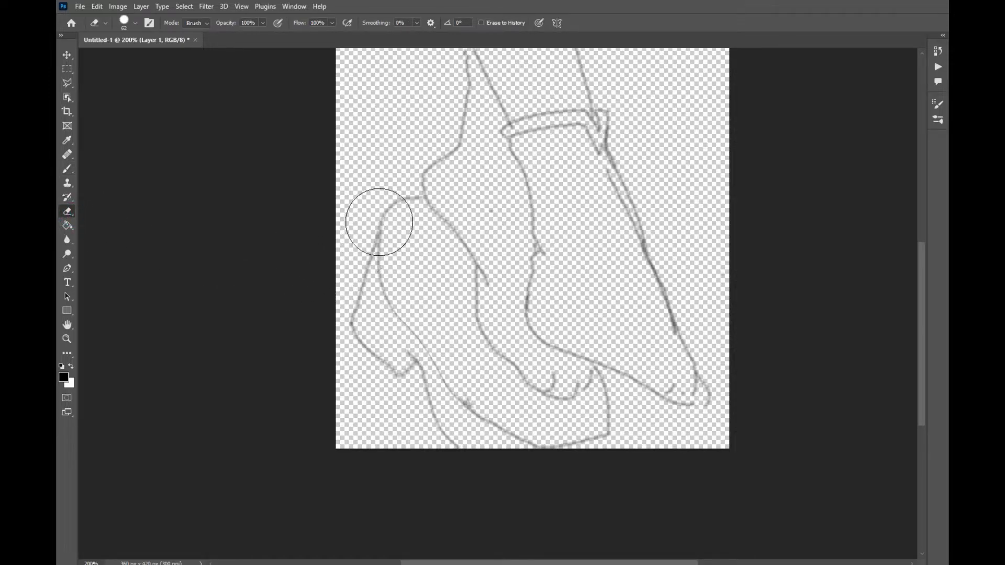
mouse_move(390, 213)
left_mouse_down()
mouse_move(378, 286)
mouse_move(435, 399)
mouse_move(539, 446)
mouse_move(589, 455)
left_mouse_up()
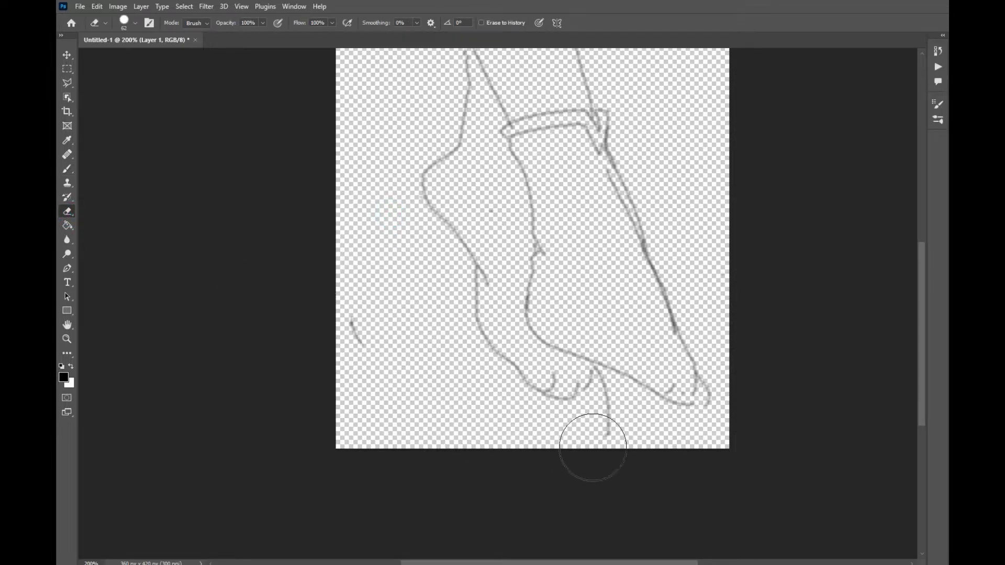
left_click_drag(346, 321, 359, 340)
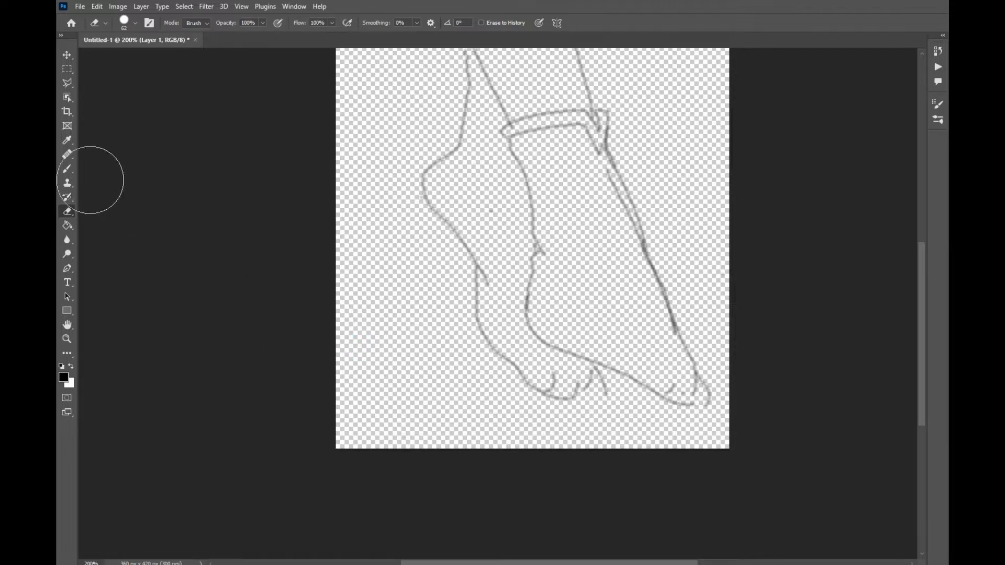
left_click(71, 171)
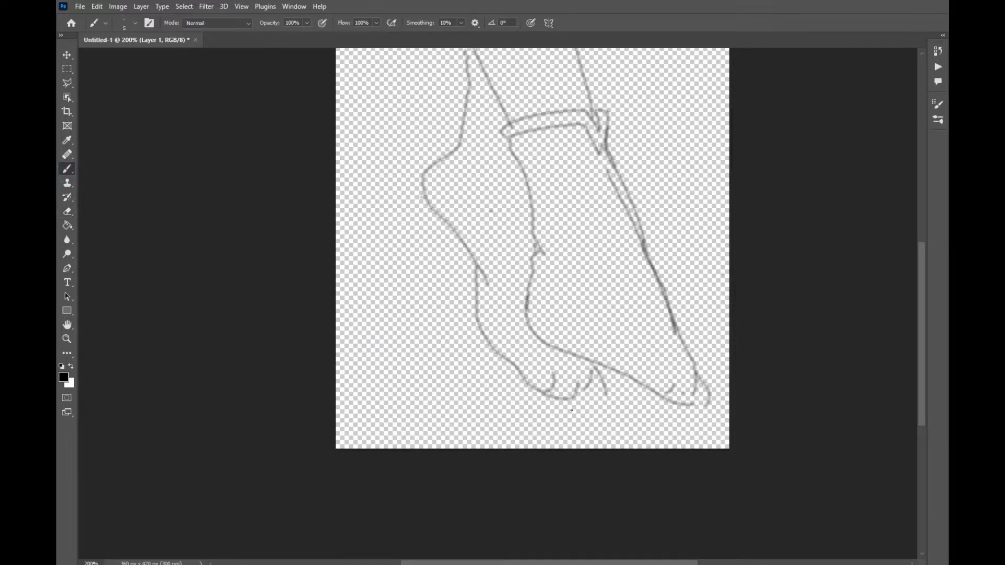
- Draw the shoe's front edge from the second foot's toes, curving around beneath them and back along the sole
mouse_move(600, 378)
left_mouse_down()
mouse_move(607, 398)
mouse_move(593, 428)
mouse_move(534, 431)
mouse_move(490, 390)
left_mouse_up()
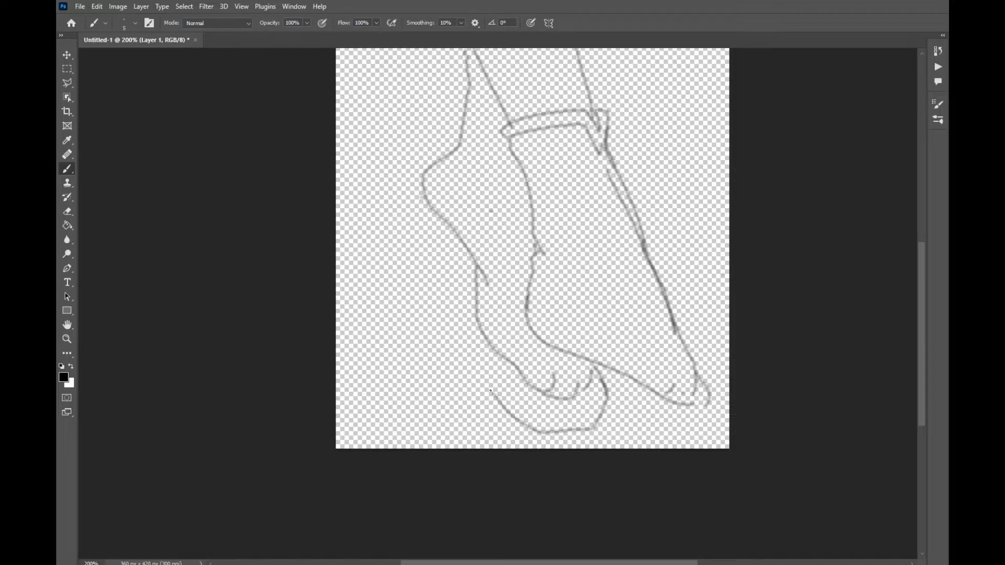
mouse_move(485, 388)
left_mouse_down()
mouse_move(460, 346)
mouse_move(419, 315)
left_mouse_up()
left_click(97, 7)
left_click(113, 16)
- Continue the shoe's edge up to the second foot's heel, and add a block heel and a thick sole beneath it
mouse_move(489, 392)
left_mouse_down()
mouse_move(448, 288)
mouse_move(385, 240)
mouse_move(388, 217)
mouse_move(423, 201)
left_mouse_up()
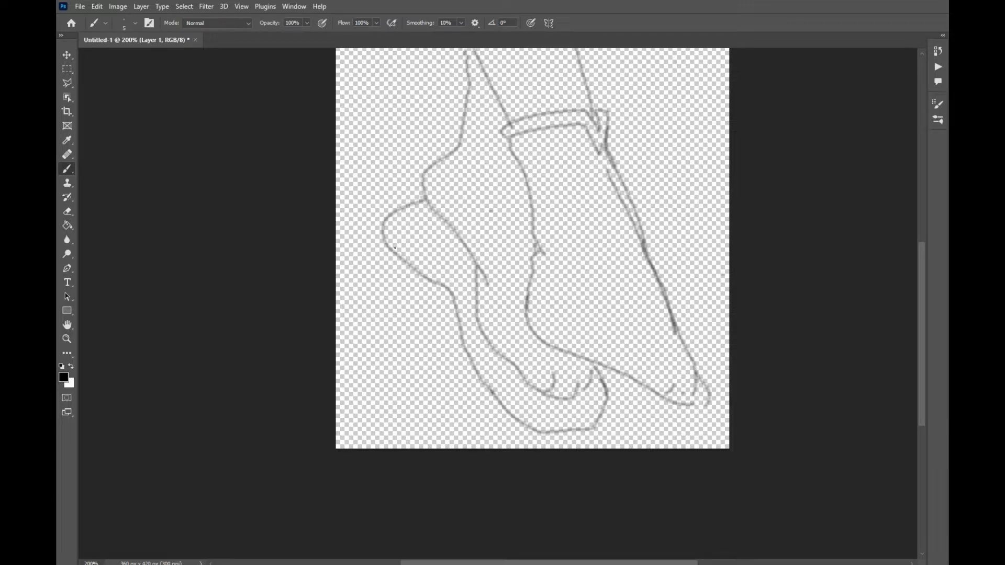
mouse_move(381, 229)
left_mouse_down()
mouse_move(366, 283)
mouse_move(372, 302)
mouse_move(412, 339)
mouse_move(434, 304)
mouse_move(418, 302)
mouse_move(453, 399)
mouse_move(473, 421)
mouse_move(564, 450)
mouse_move(598, 438)
mouse_move(597, 428)
mouse_move(587, 445)
mouse_move(536, 443)
left_mouse_up()
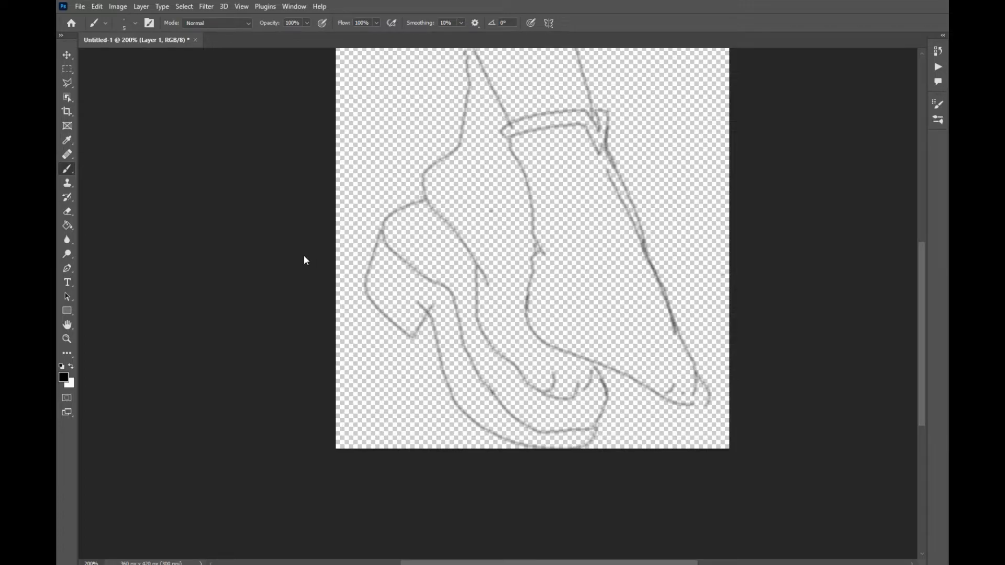
- Extend the second leg's back line upward to meet the first leg's line
scroll(610, 334, "up", 2)
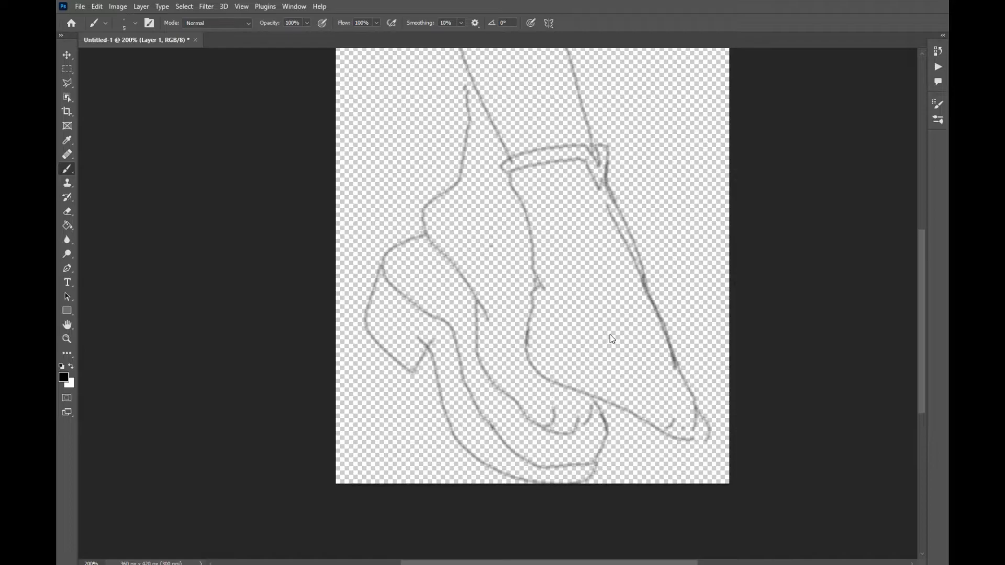
scroll(610, 335, "up", 2)
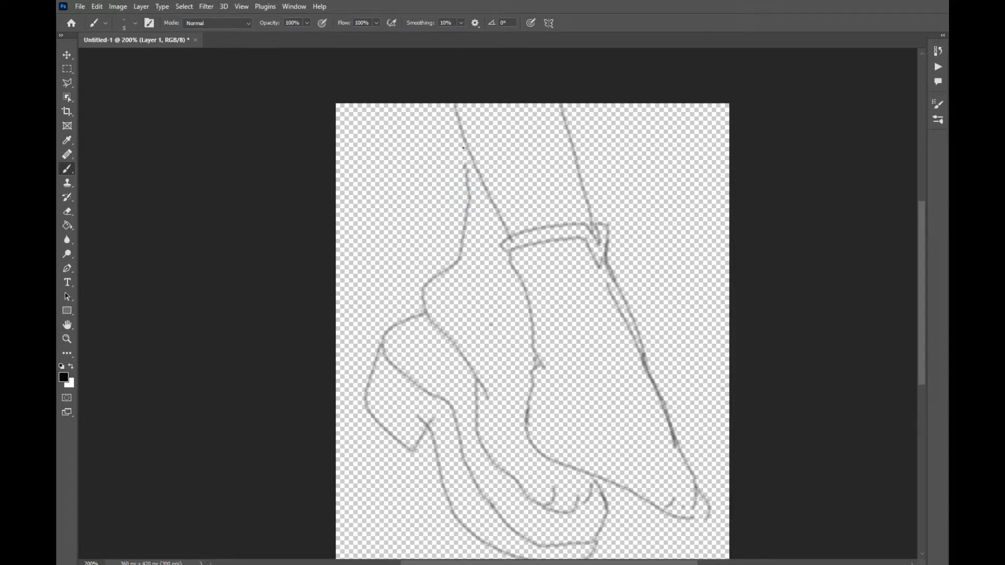
left_click_drag(464, 151, 474, 203)
- Reduce the eraser to 14 px, erase part of the second foot's heel curve, and redraw it more rounded with the Brush
left_click(67, 211)
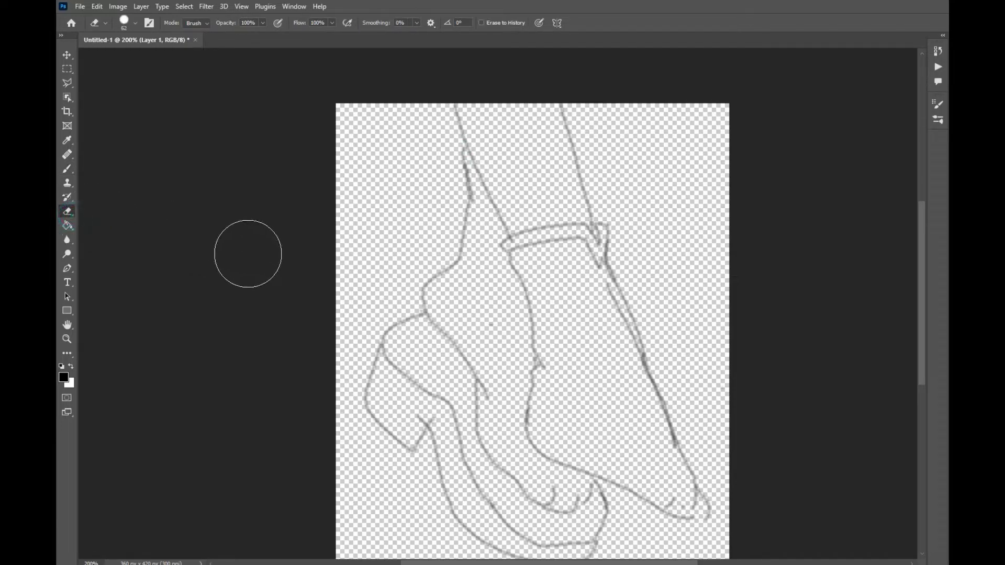
right_click(328, 255)
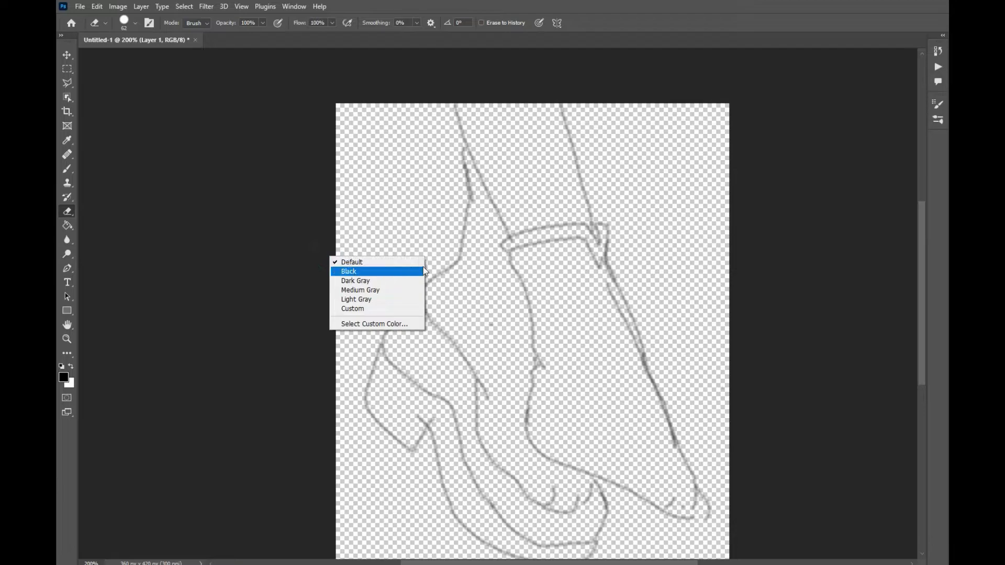
right_click(401, 211)
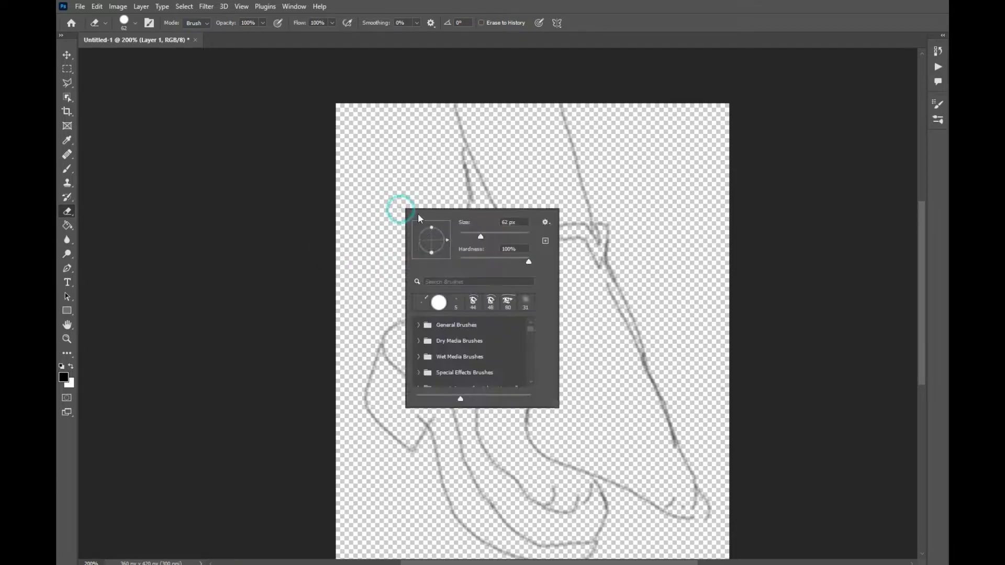
left_click(464, 232)
left_click(381, 218)
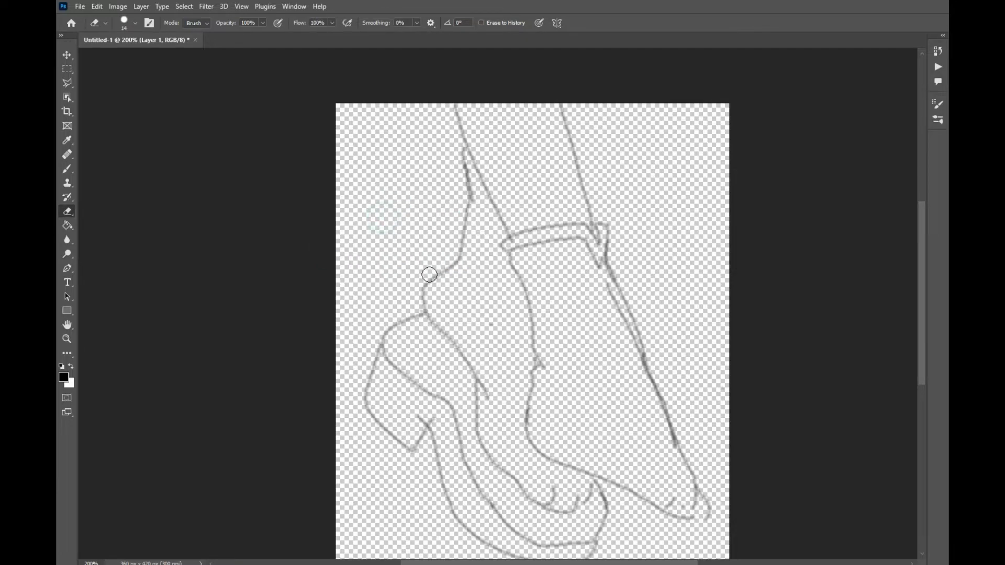
mouse_move(425, 282)
left_mouse_down()
mouse_move(421, 298)
mouse_move(434, 271)
left_mouse_up()
left_click(67, 169)
mouse_move(464, 257)
left_mouse_down()
mouse_move(443, 268)
mouse_move(423, 309)
mouse_move(445, 334)
left_mouse_up()
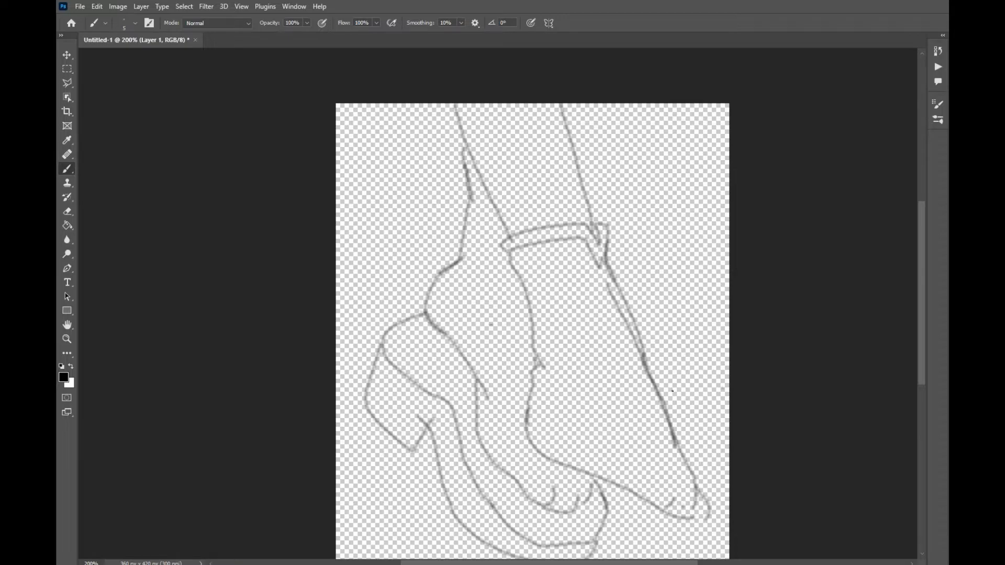
- Darken the first foot's inner contour and the first leg's upper lines, and add short toe strokes
mouse_move(534, 314)
left_mouse_down()
mouse_move(535, 359)
mouse_move(551, 390)
mouse_move(539, 365)
mouse_move(529, 394)
left_mouse_up()
left_click_drag(451, 102, 461, 133)
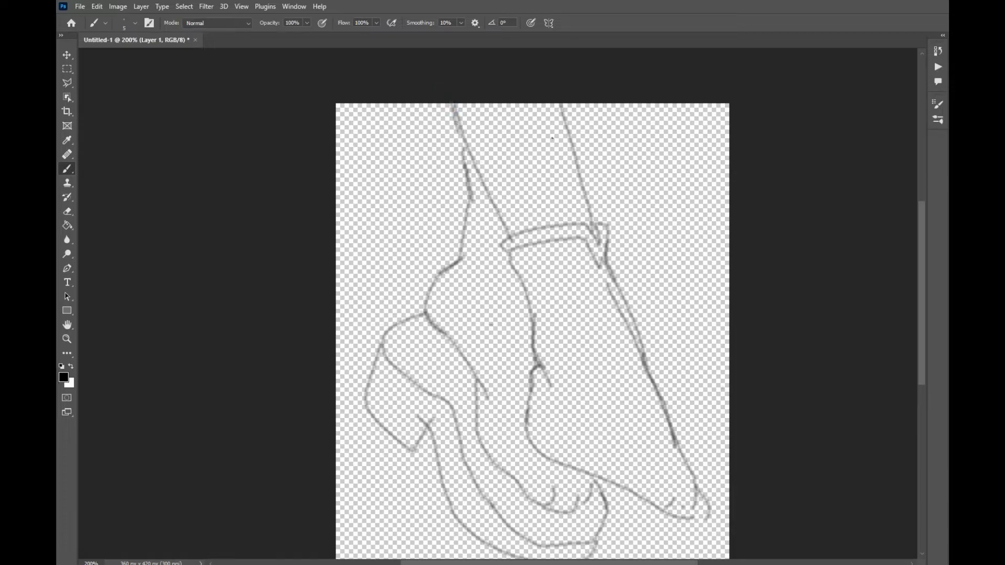
left_click_drag(565, 126, 568, 138)
scroll(474, 246, "up", 2)
scroll(573, 272, "down", 4)
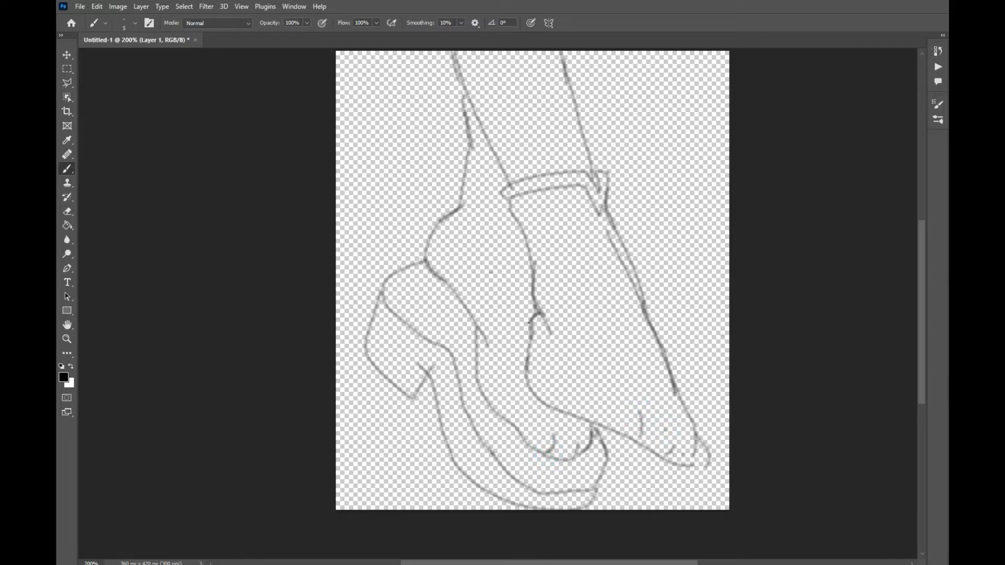
- Erase the lower part of the first foot's inner contour, from the mid-foot bump down to the sole
left_click(67, 211)
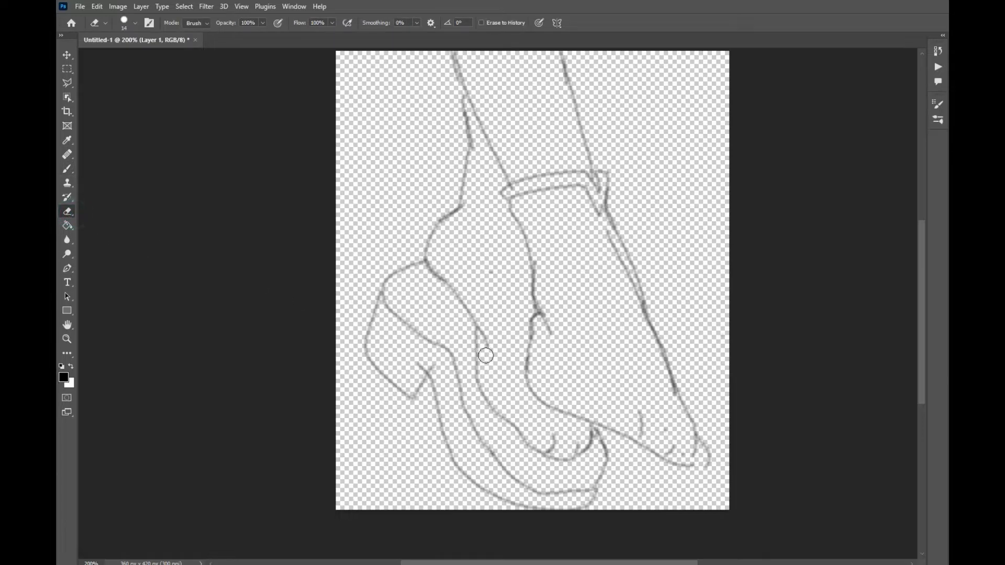
mouse_move(525, 345)
left_mouse_down()
mouse_move(560, 410)
mouse_move(547, 394)
left_mouse_up()
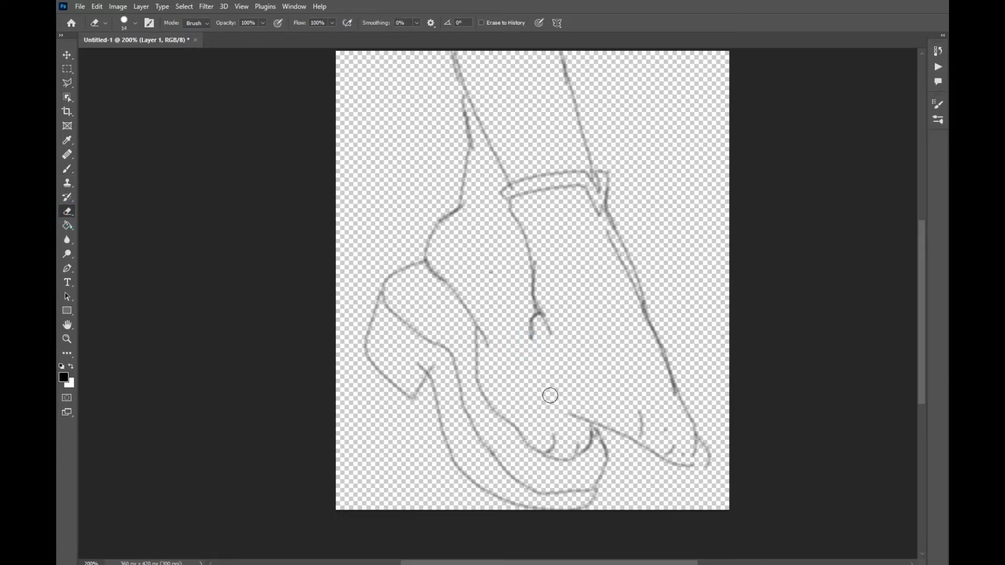
left_click_drag(529, 343, 532, 322)
- Redraw the first foot's inner contour and sole edge with the Brush tool, and refine the toe outlines
key("shift+b")
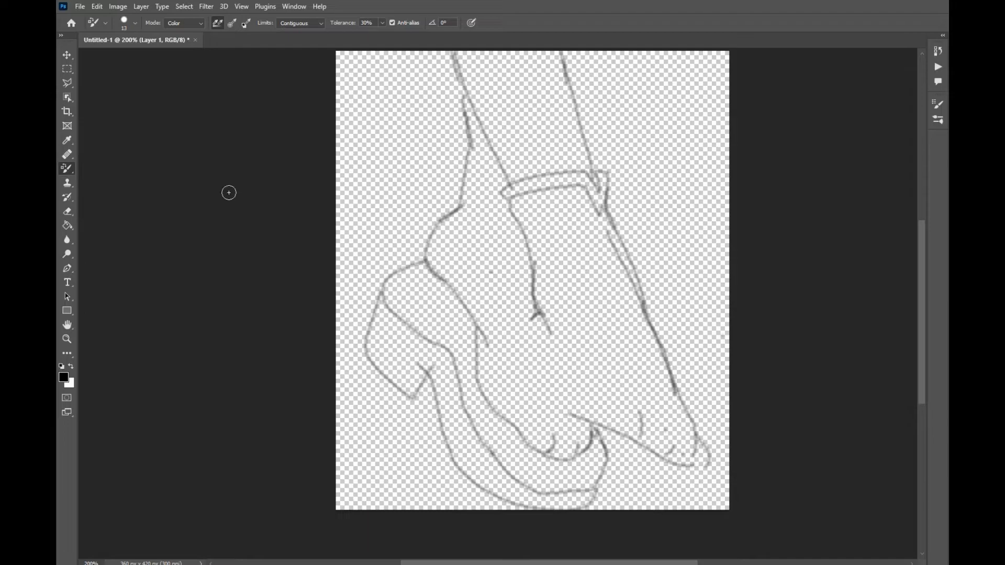
right_click(67, 170)
left_click(92, 171)
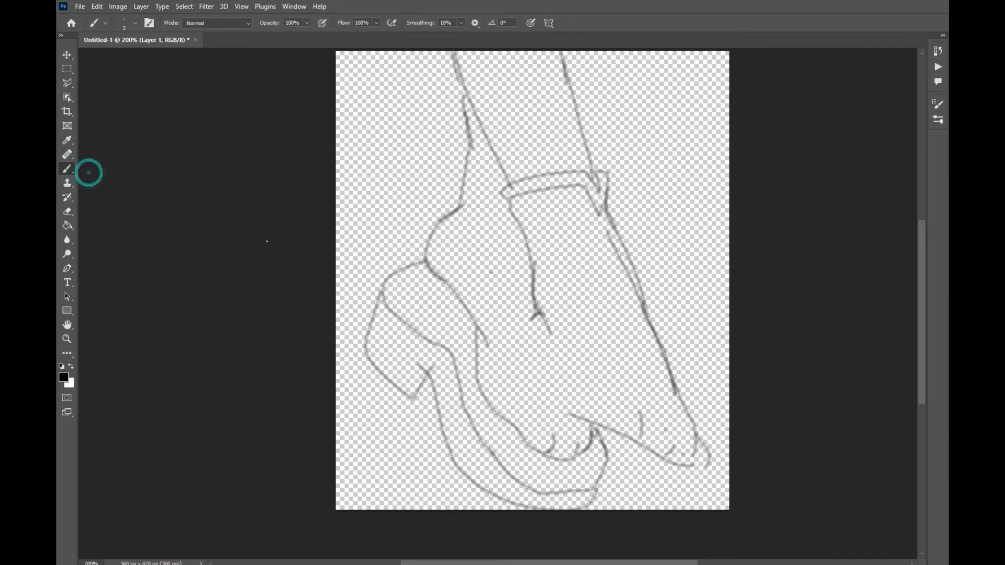
mouse_move(536, 313)
left_mouse_down()
mouse_move(538, 384)
mouse_move(663, 446)
left_mouse_up()
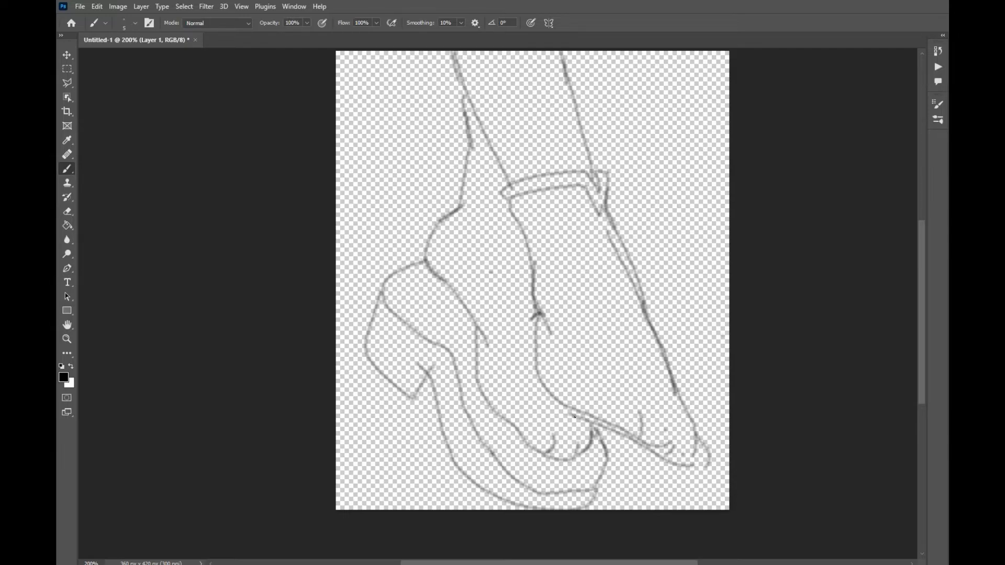
left_click_drag(581, 413, 680, 459)
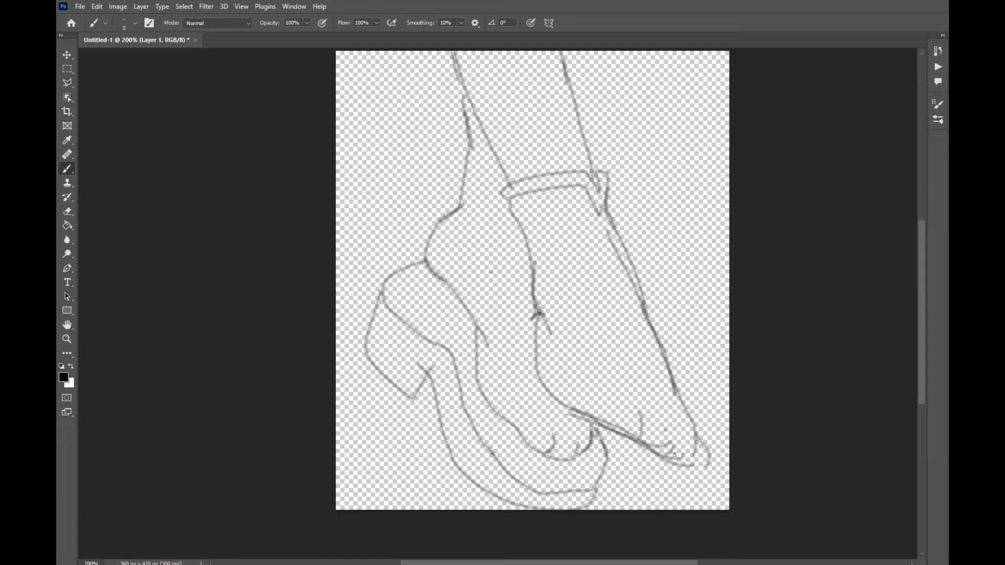
left_click_drag(687, 472, 682, 467)
- Darken the second leg's back line from the canvas's top edge to the heel, and add a short ankle curve
scroll(666, 340, "up", 2)
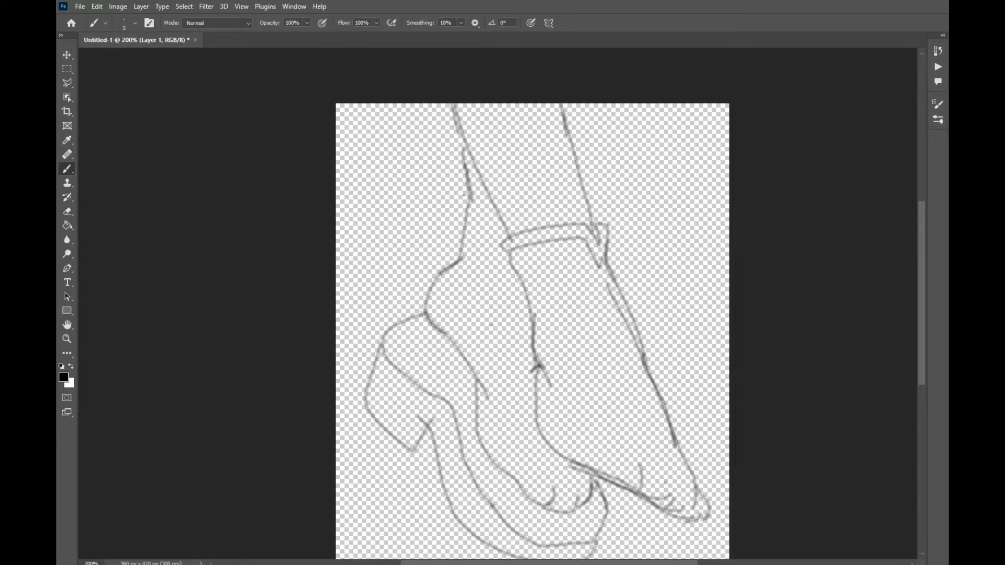
left_click_drag(460, 137, 469, 190)
left_click_drag(455, 107, 466, 149)
left_click(558, 107)
left_click_drag(474, 248, 454, 267)
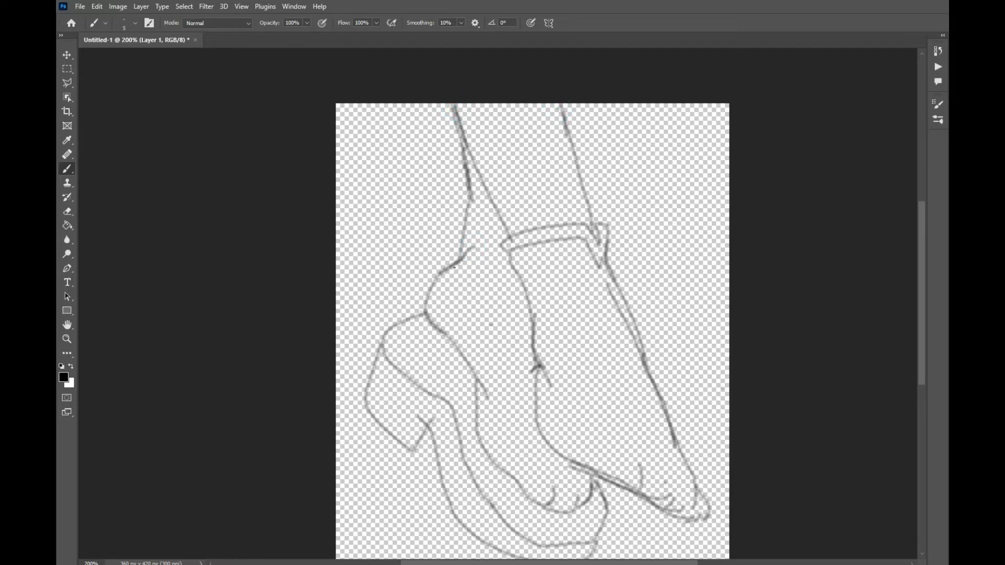
left_click_drag(471, 198, 454, 264)
- Draw a ribbon bow behind the second leg's ankle, with inner lines in its loops and tail
mouse_move(453, 176)
left_mouse_down()
mouse_move(444, 143)
mouse_move(465, 159)
left_mouse_up()
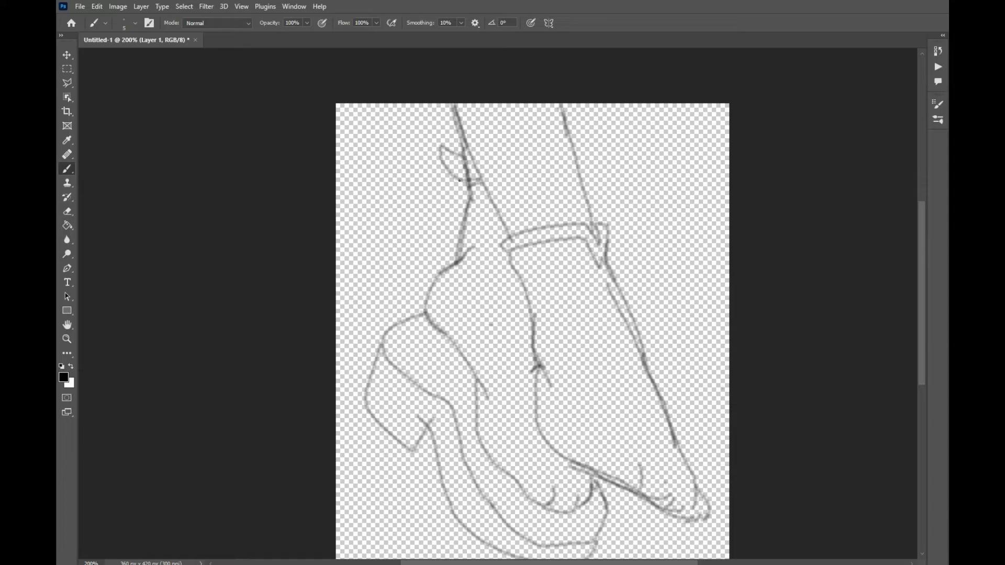
mouse_move(454, 178)
left_mouse_down()
mouse_move(429, 186)
mouse_move(430, 201)
mouse_move(434, 213)
mouse_move(466, 197)
mouse_move(452, 209)
mouse_move(460, 239)
left_mouse_up()
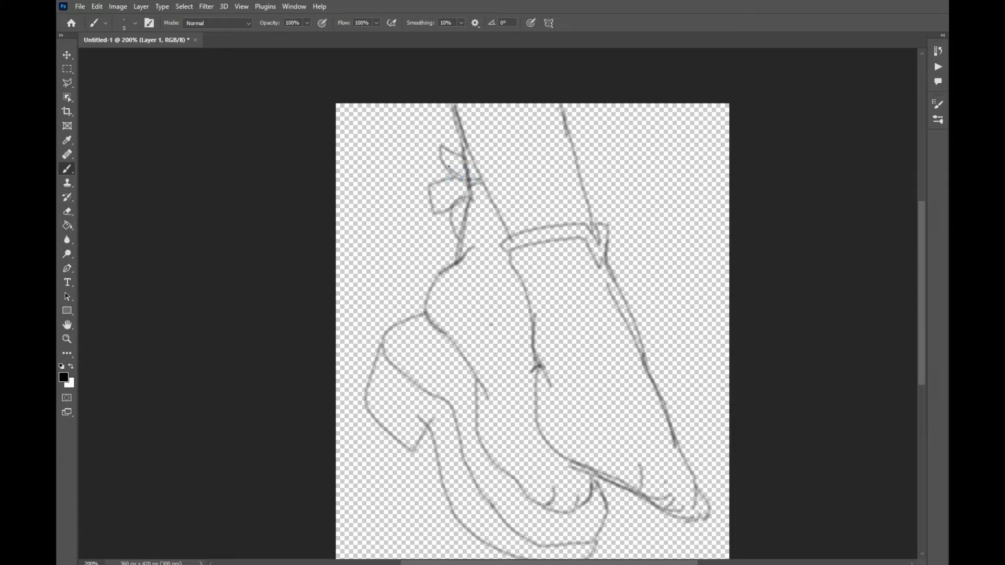
left_click_drag(458, 162, 455, 172)
mouse_move(439, 194)
left_mouse_down()
mouse_move(466, 193)
mouse_move(450, 185)
mouse_move(462, 184)
mouse_move(448, 186)
mouse_move(467, 206)
mouse_move(464, 236)
left_mouse_up()
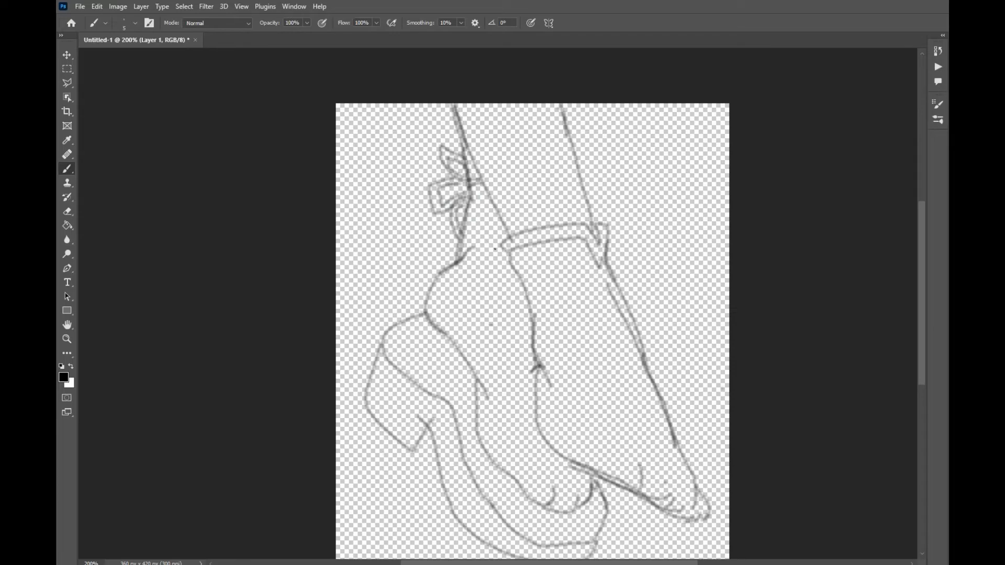
- Draw a second bow hanging from the inner end of the first leg's ankle band, with inner loop lines
mouse_move(499, 240)
left_mouse_down()
mouse_move(487, 267)
mouse_move(516, 286)
left_mouse_up()
left_click(515, 276)
mouse_move(496, 286)
left_mouse_down()
mouse_move(495, 316)
mouse_move(518, 319)
mouse_move(524, 310)
mouse_move(531, 330)
mouse_move(521, 291)
mouse_move(503, 285)
mouse_move(499, 306)
mouse_move(509, 311)
mouse_move(522, 294)
left_mouse_up()
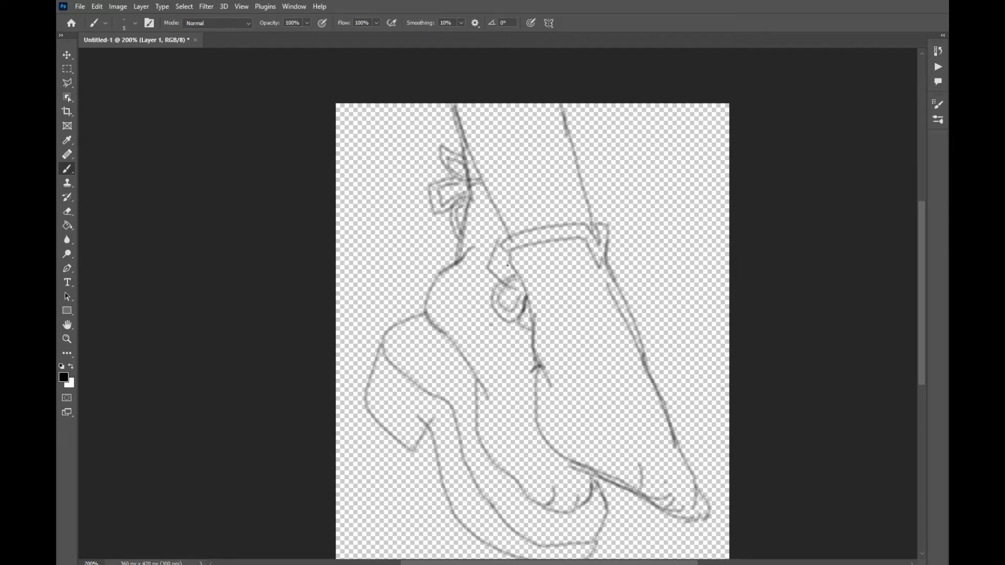
mouse_move(504, 254)
left_mouse_down()
mouse_move(500, 275)
mouse_move(513, 273)
left_mouse_up()
mouse_move(504, 267)
left_mouse_down()
mouse_move(516, 274)
mouse_move(507, 269)
left_mouse_up()
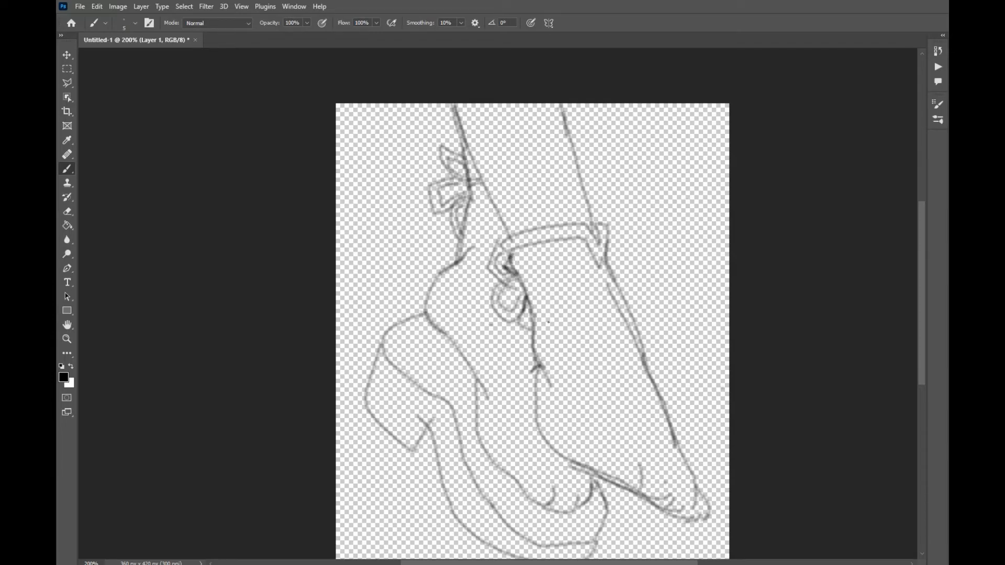
- Darken the first foot's inner contour around the mid-foot bump and touch up the first leg's upper line
left_click(537, 350)
left_click(536, 370)
left_click(558, 106)
scroll(646, 185, "down", 3)
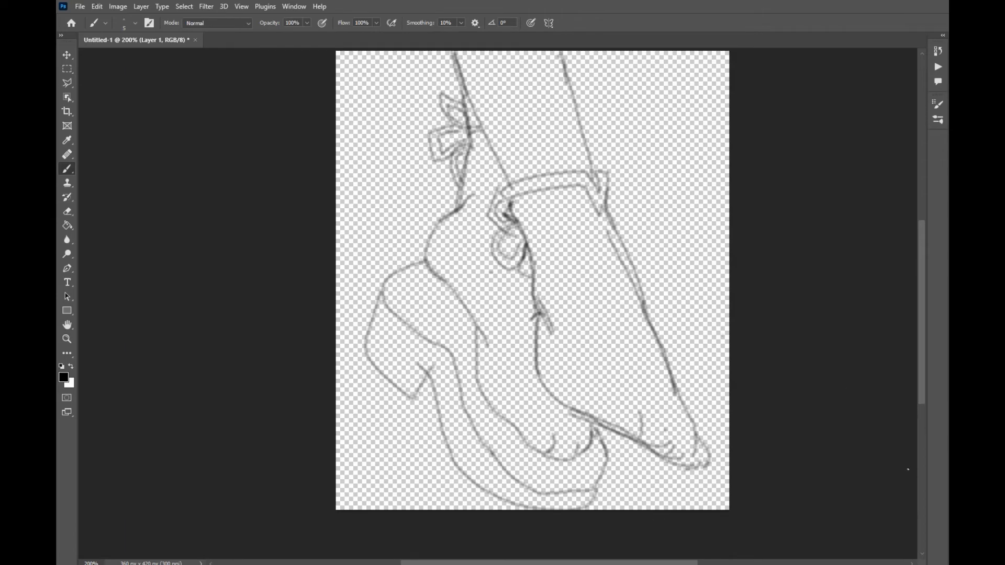
scroll(656, 198, "up", 2)
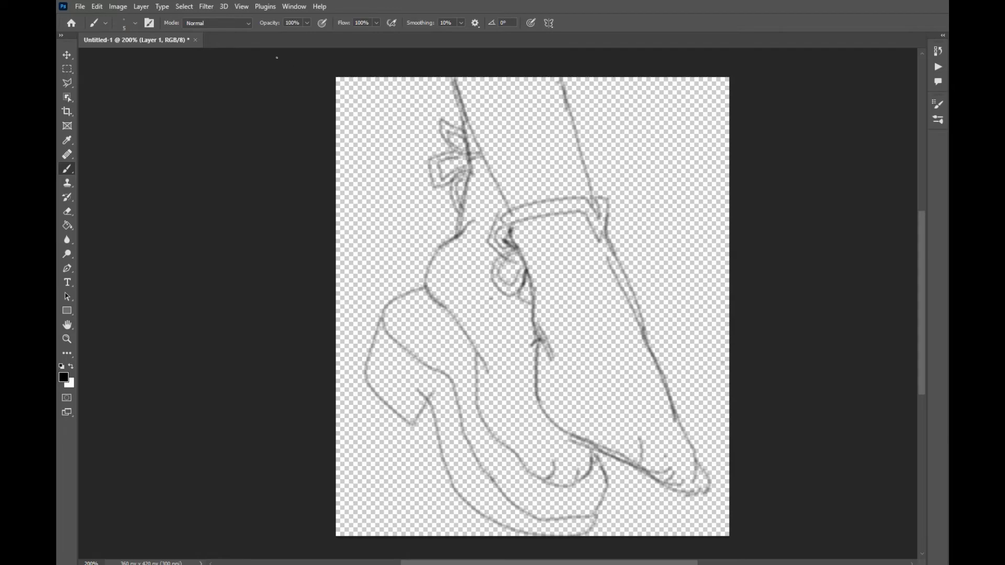
- Create a new layer and draw a short slanted stroke from the canvas's top edge, outward from the first leg
left_click(141, 6)
mouse_move(146, 20)
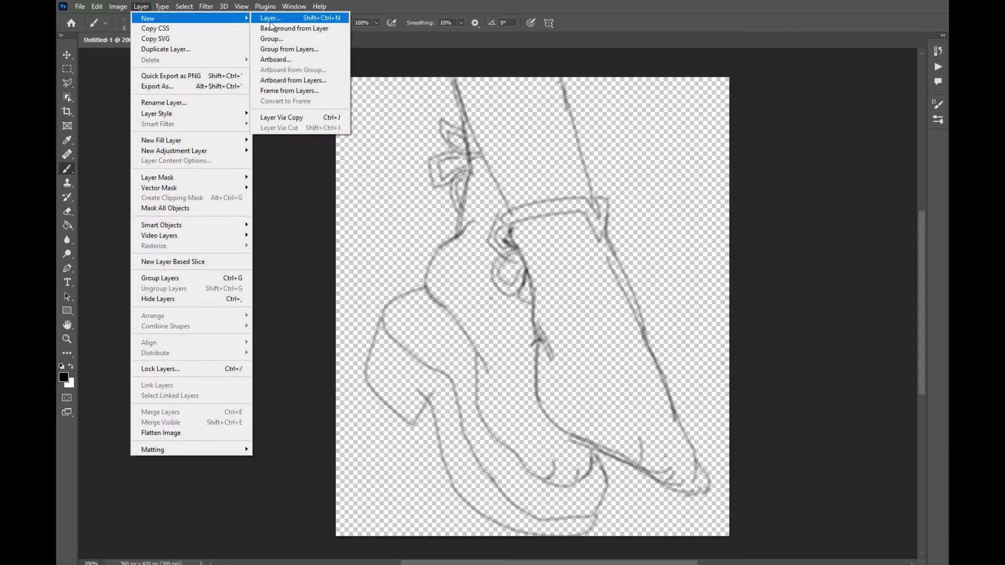
left_click(271, 23)
left_click(667, 172)
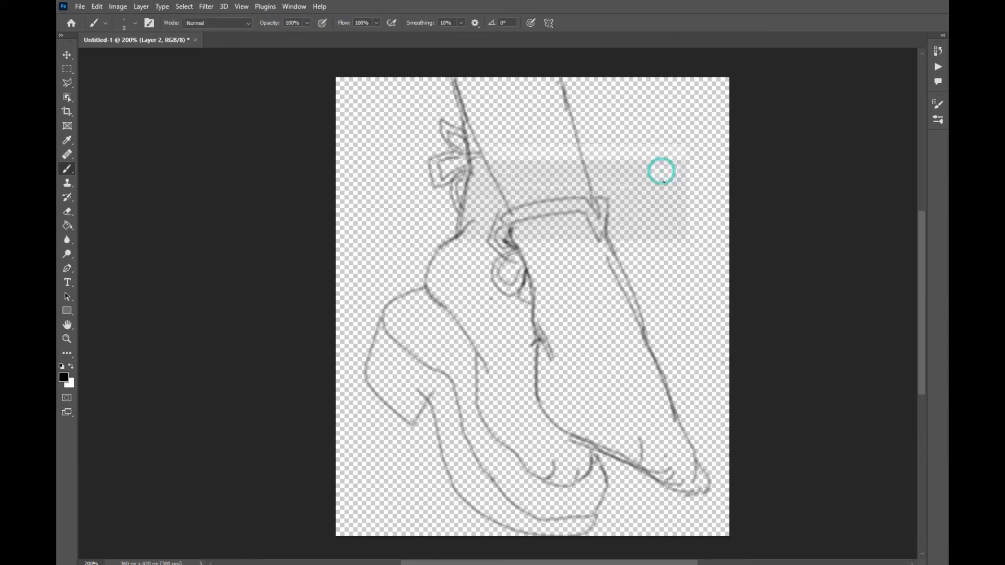
left_click_drag(664, 77, 648, 122)
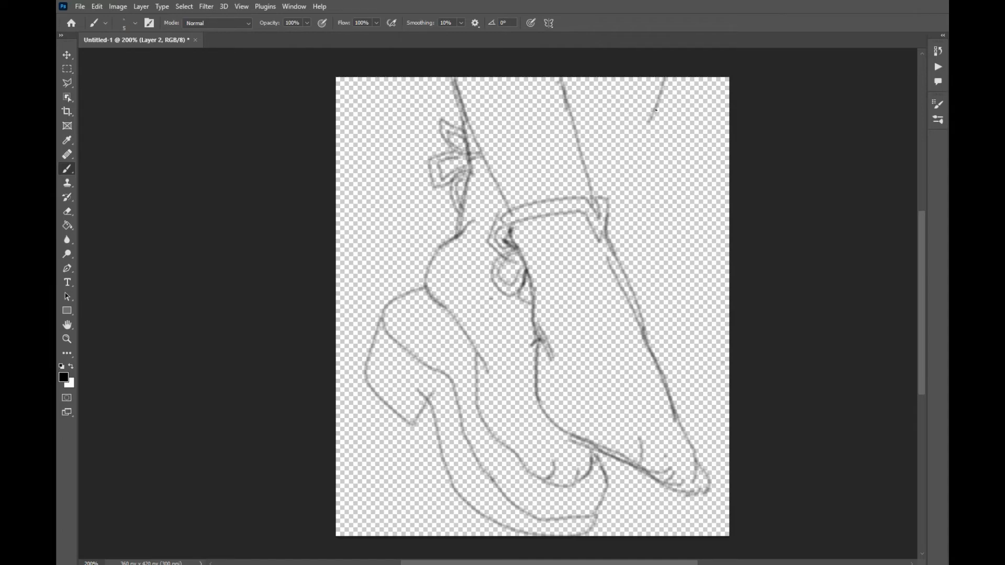
left_click_drag(659, 103, 633, 289)
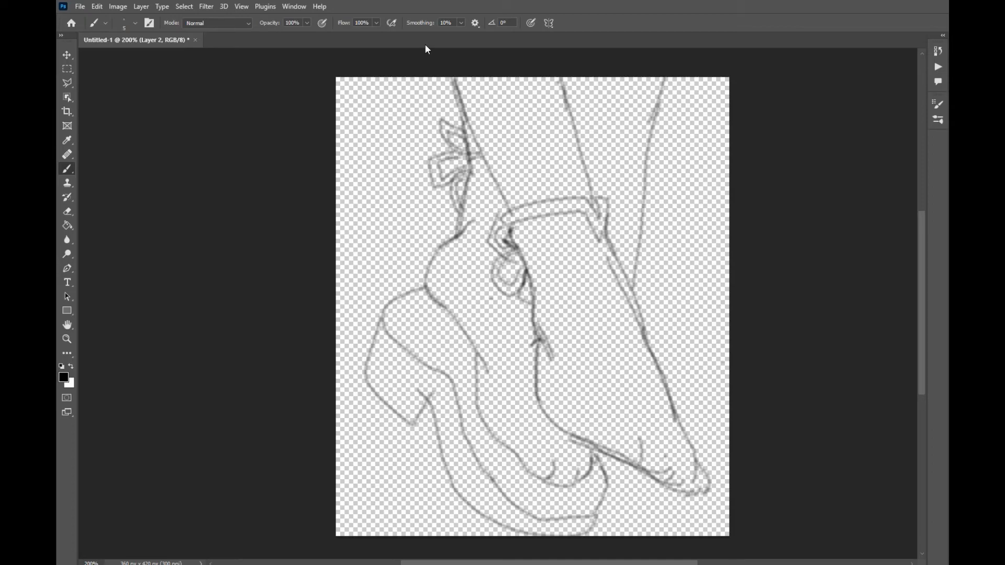
left_click(97, 6)
left_click(105, 17)
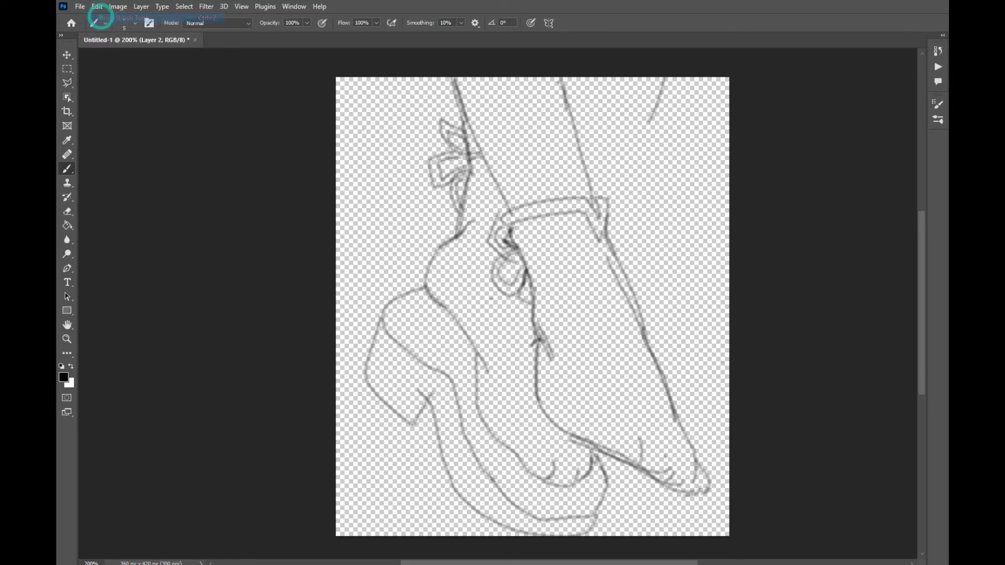
- Draw a new leg's outer contour from the canvas's top edge, down across the first foot to the bottom edge
mouse_move(666, 79)
left_mouse_down()
mouse_move(644, 275)
mouse_move(648, 342)
left_mouse_up()
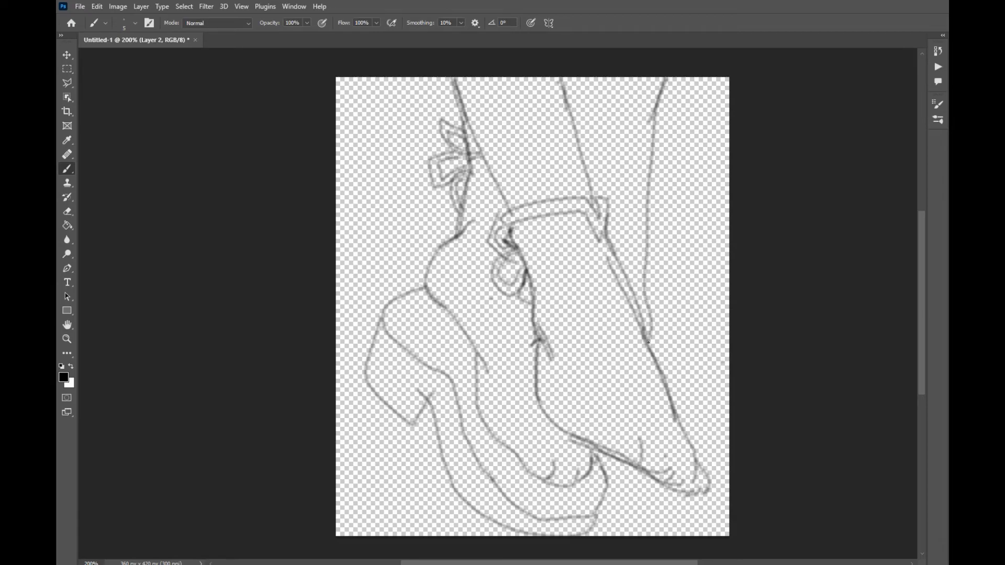
mouse_move(649, 346)
left_mouse_down()
mouse_move(662, 400)
mouse_move(633, 500)
mouse_move(653, 549)
left_mouse_up()
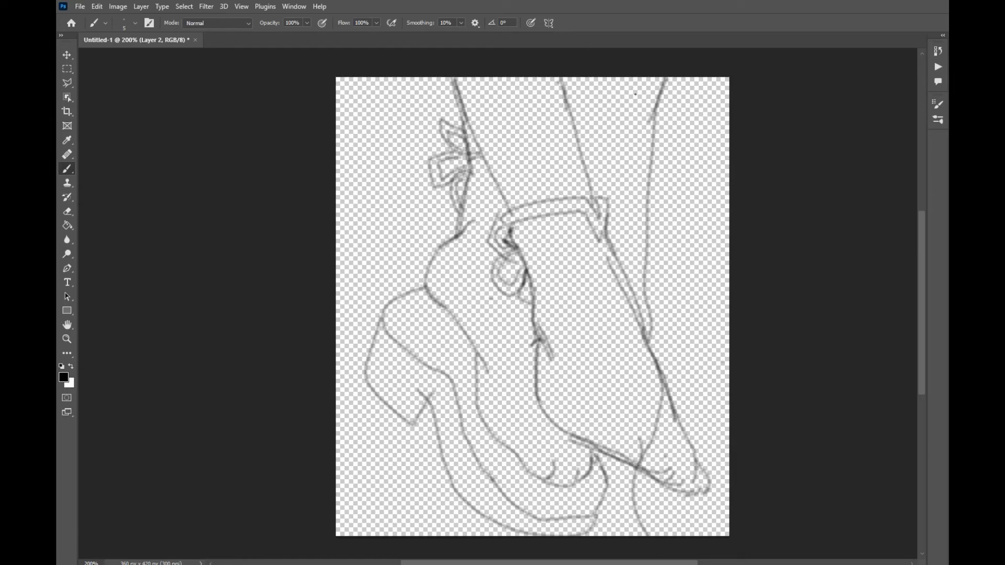
- Draw the new leg's inner contour down to the first foot's sole, and add knee, ankle and lower detail lines
mouse_move(636, 98)
left_mouse_down()
mouse_move(626, 94)
mouse_move(616, 110)
mouse_move(616, 173)
left_mouse_up()
left_click_drag(580, 77, 616, 244)
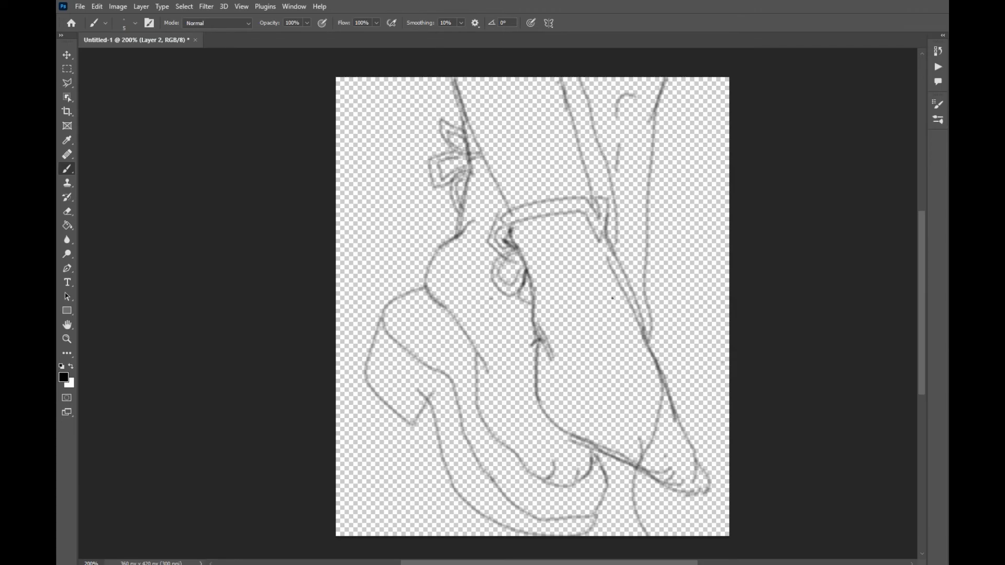
mouse_move(612, 272)
left_mouse_down()
mouse_move(625, 360)
mouse_move(607, 400)
mouse_move(623, 426)
mouse_move(602, 449)
mouse_move(615, 490)
mouse_move(609, 471)
left_mouse_up()
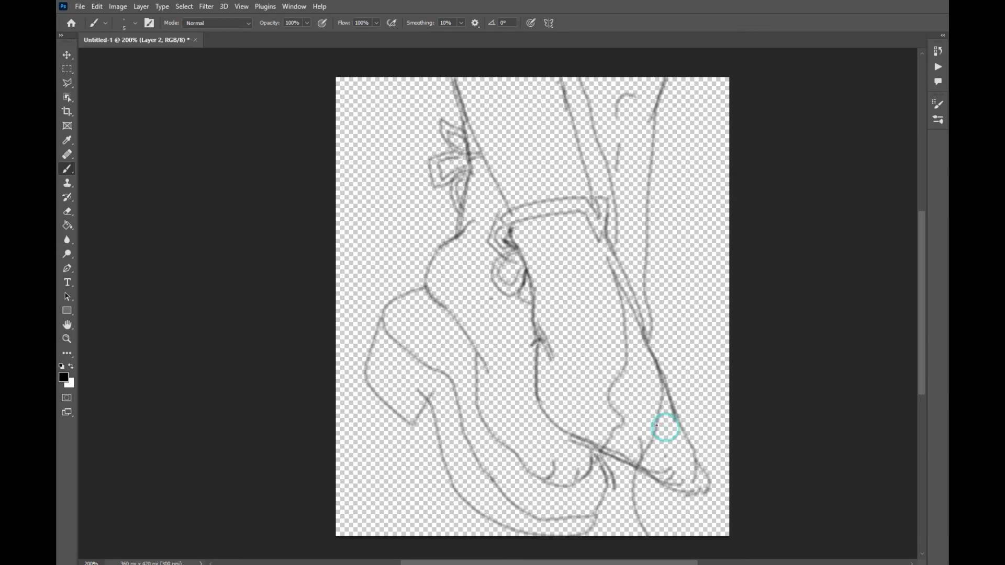
left_click_drag(663, 428, 668, 466)
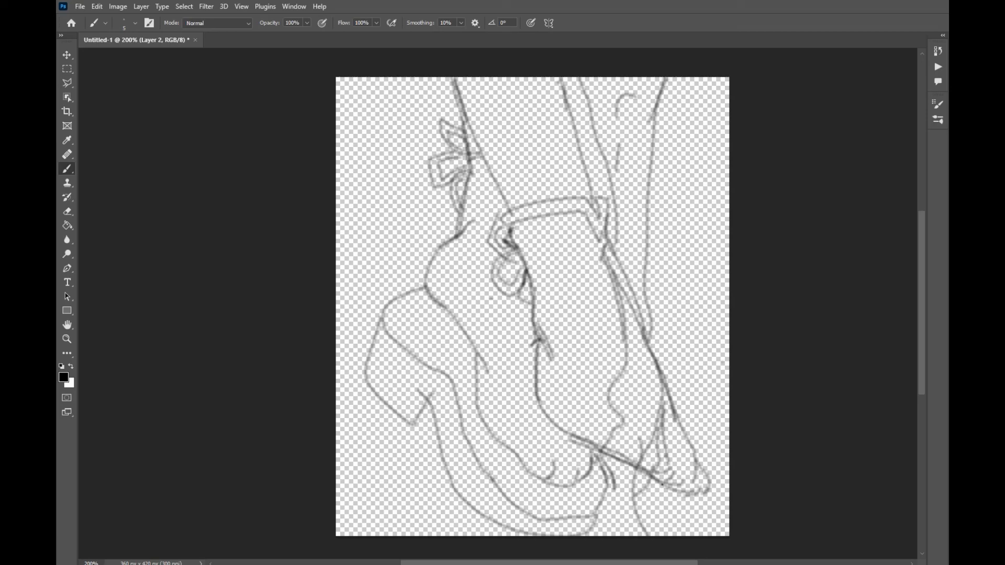
mouse_move(658, 524)
left_mouse_down()
mouse_move(662, 537)
mouse_move(649, 535)
left_mouse_up()
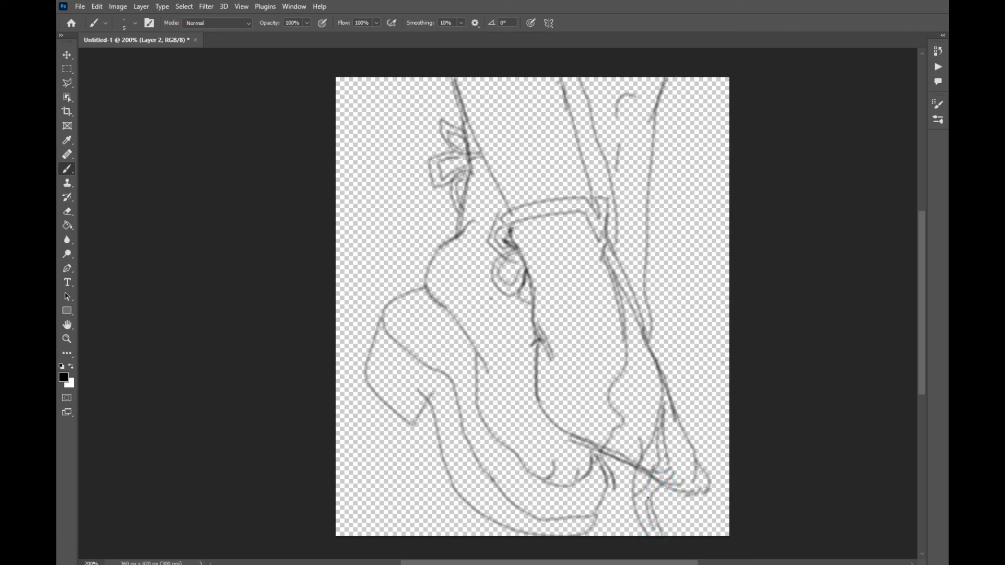